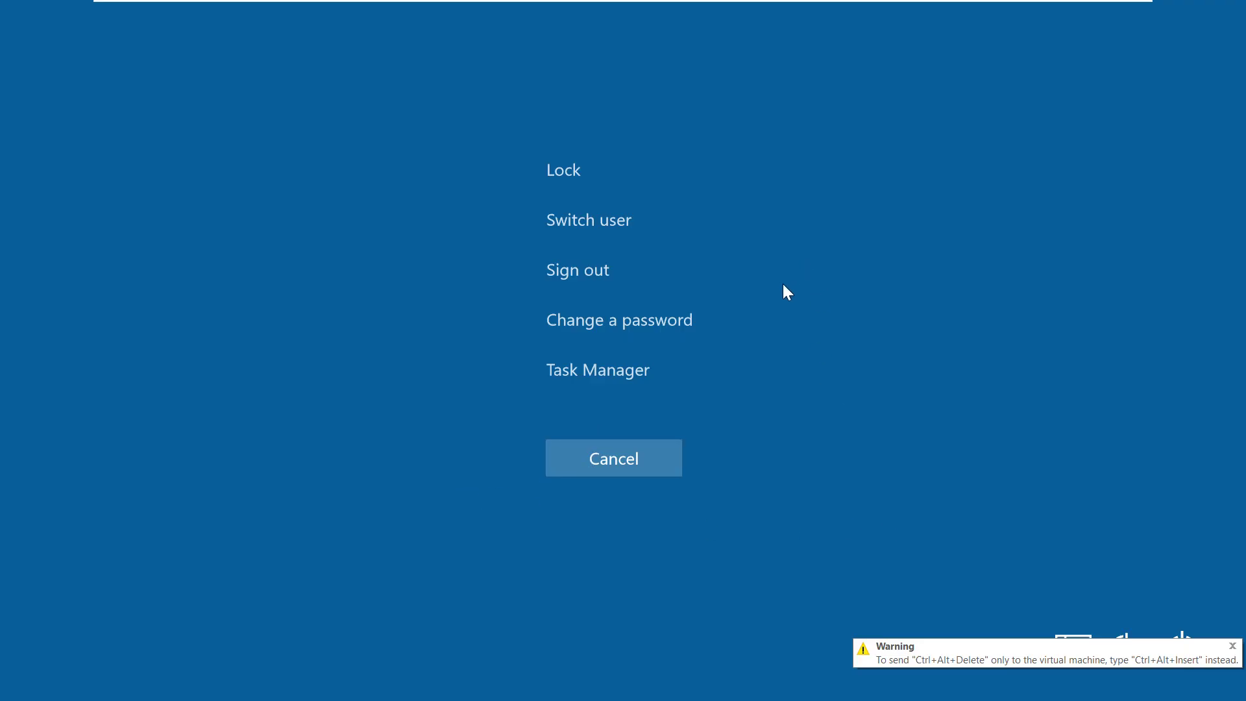
Step: Open Task Manager from the Ctrl+Alt+Del screen and switch it to the detailed process view
click(610, 376)
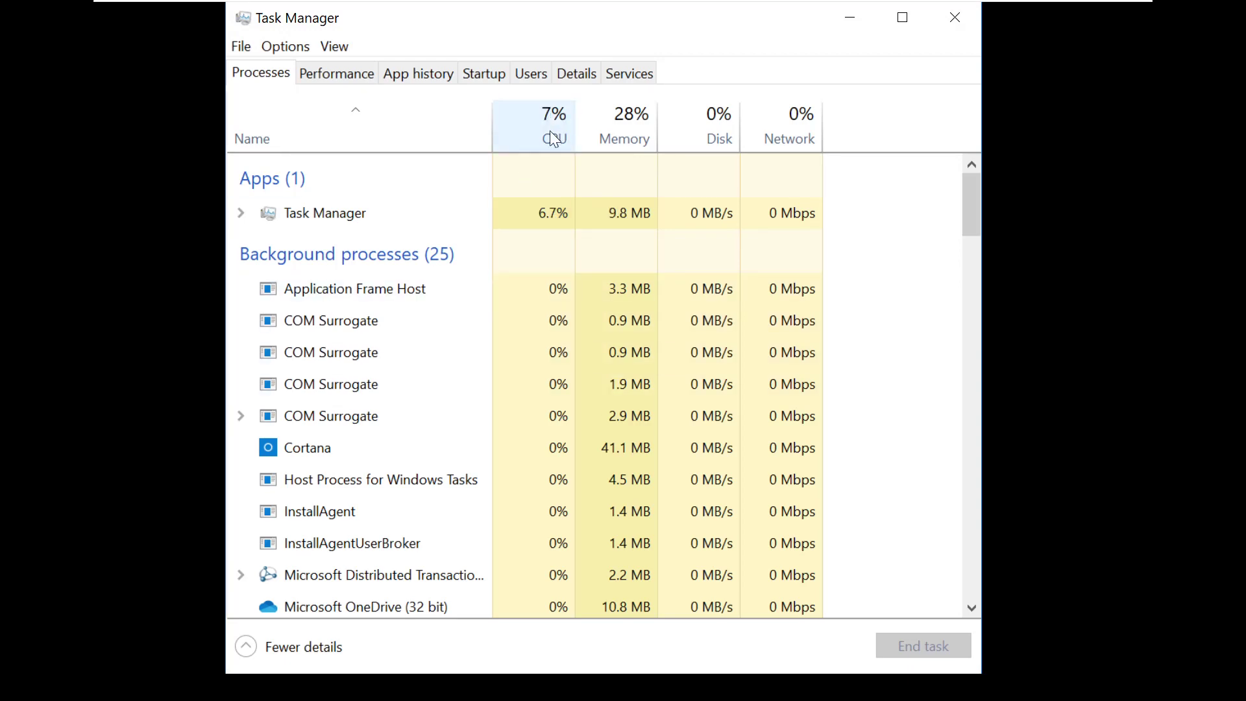
click(246, 645)
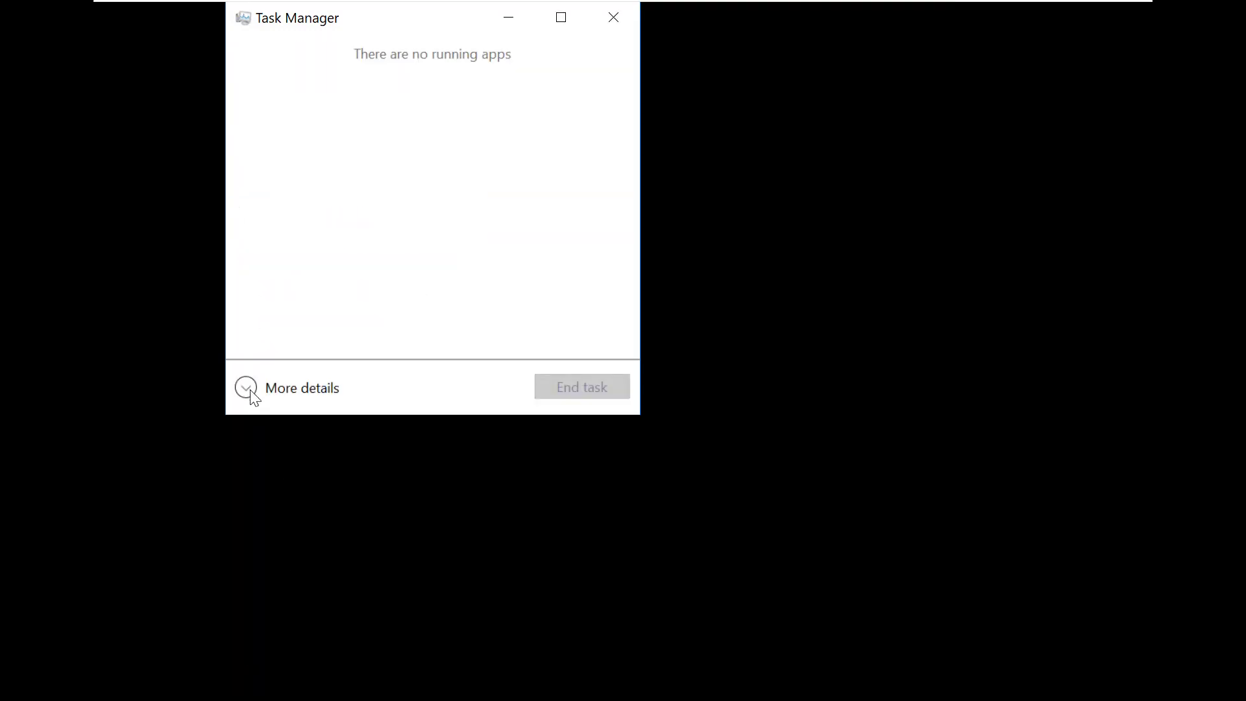
click(249, 389)
click(240, 47)
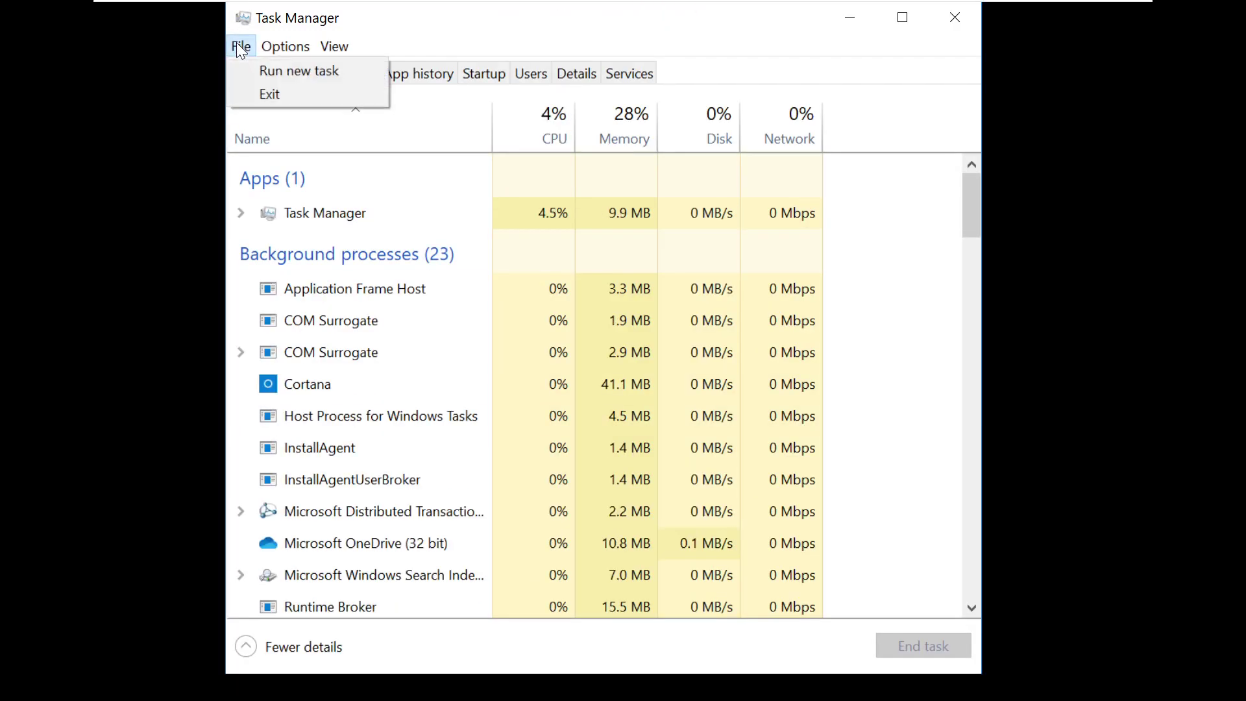
Step: Run C:\Windows\System32\cmd.exe as a new task, browsing through Local Disk (C:) > Windows > System32
click(257, 65)
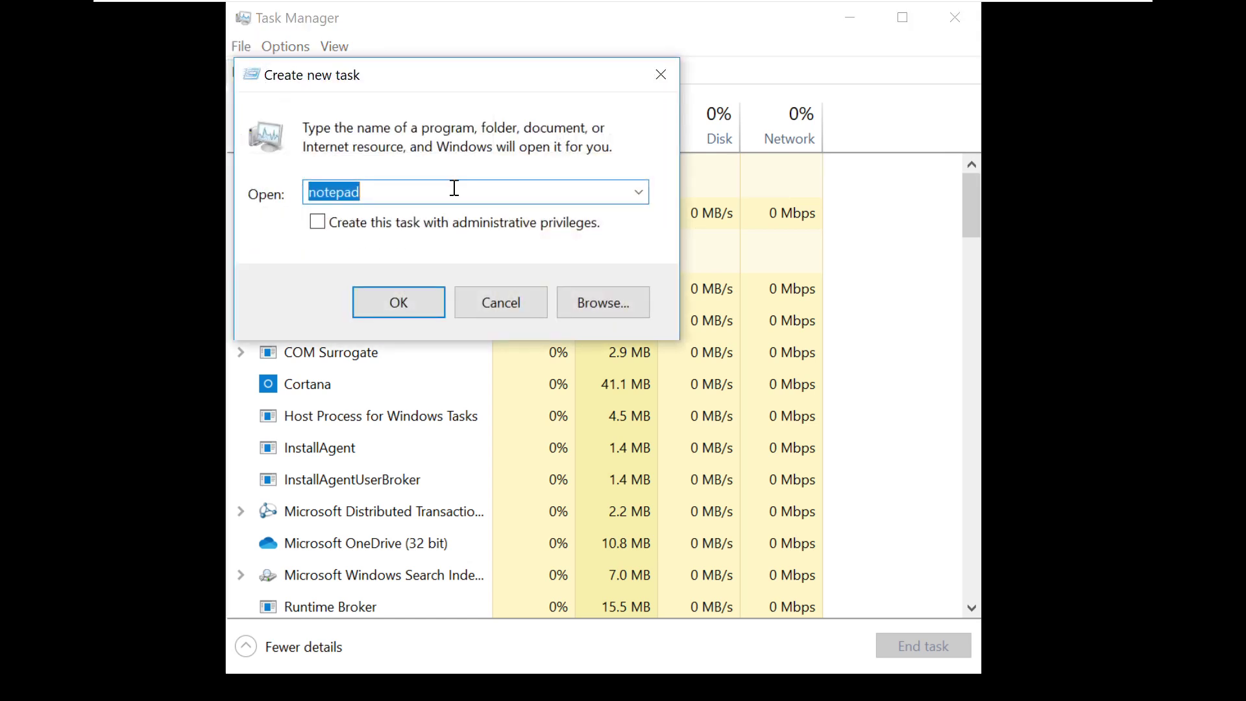
click(594, 304)
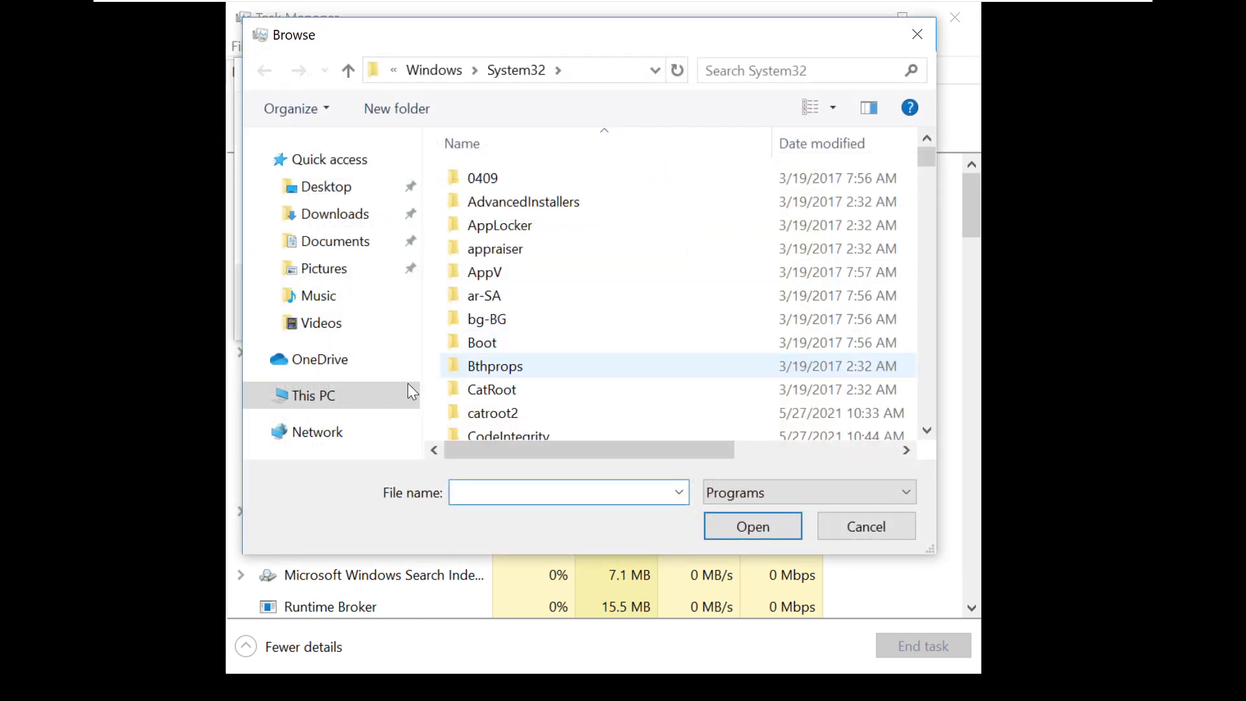
click(348, 398)
double_click(515, 400)
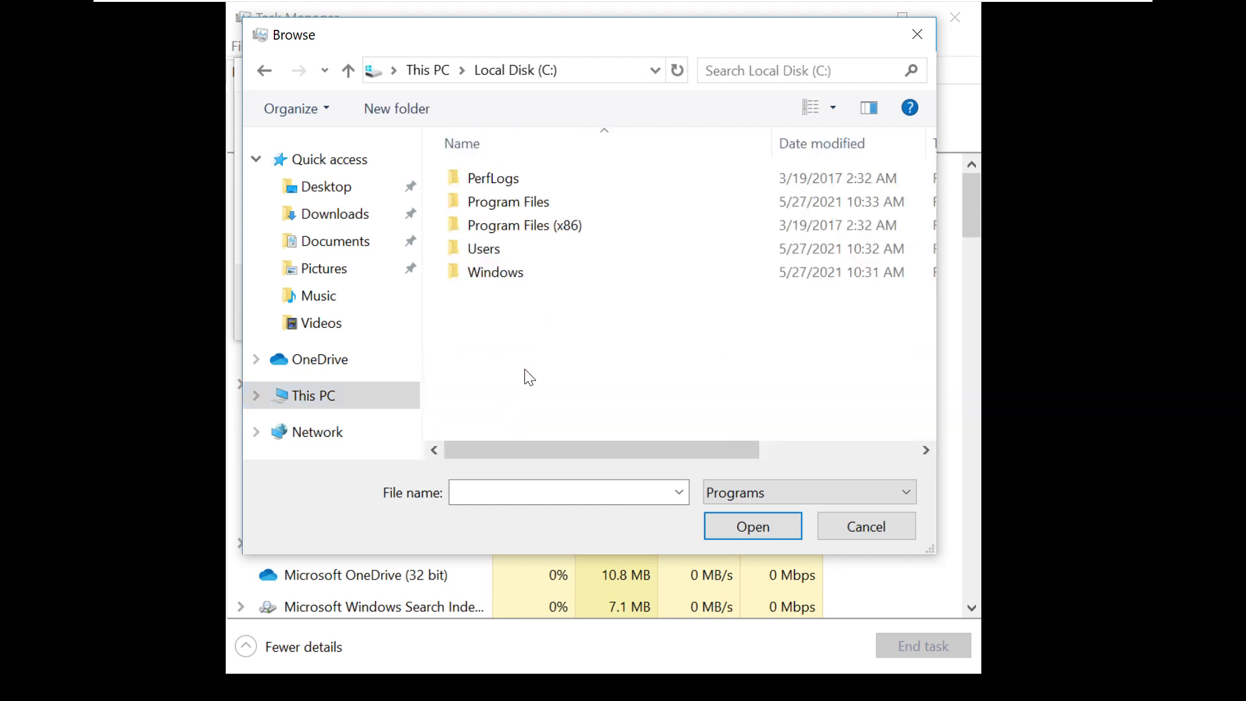
double_click(517, 278)
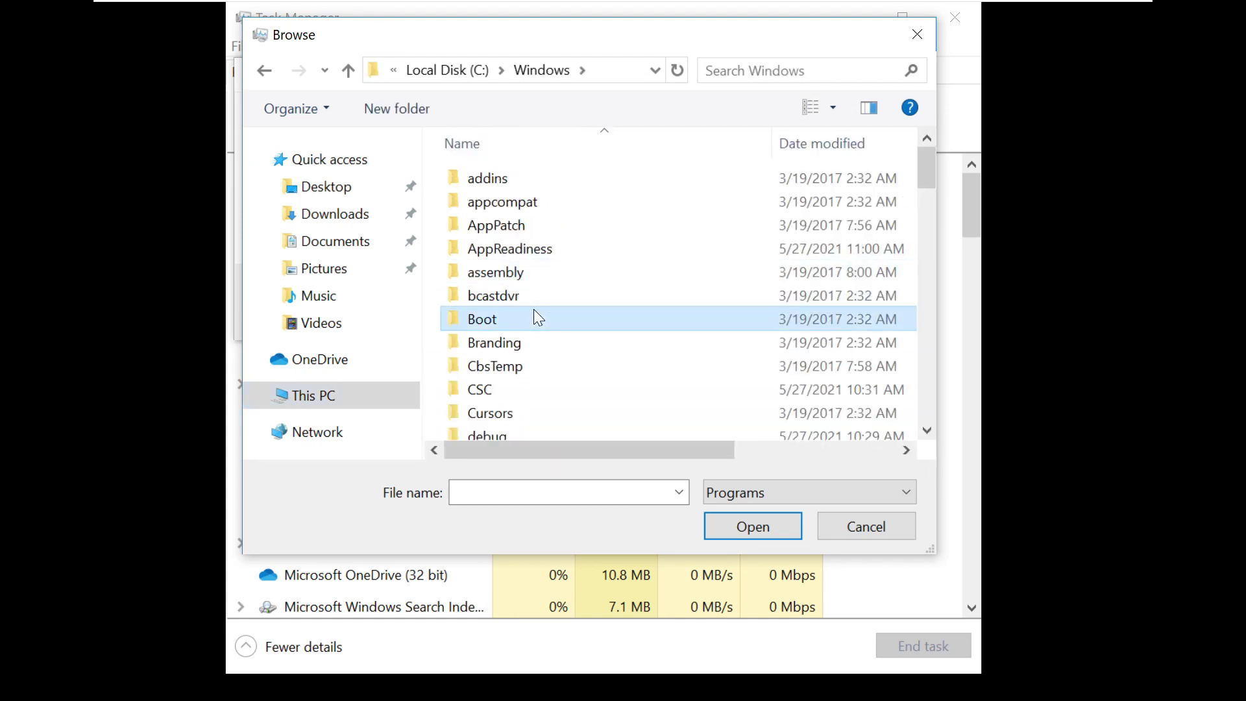
scroll(533, 309, down, 18)
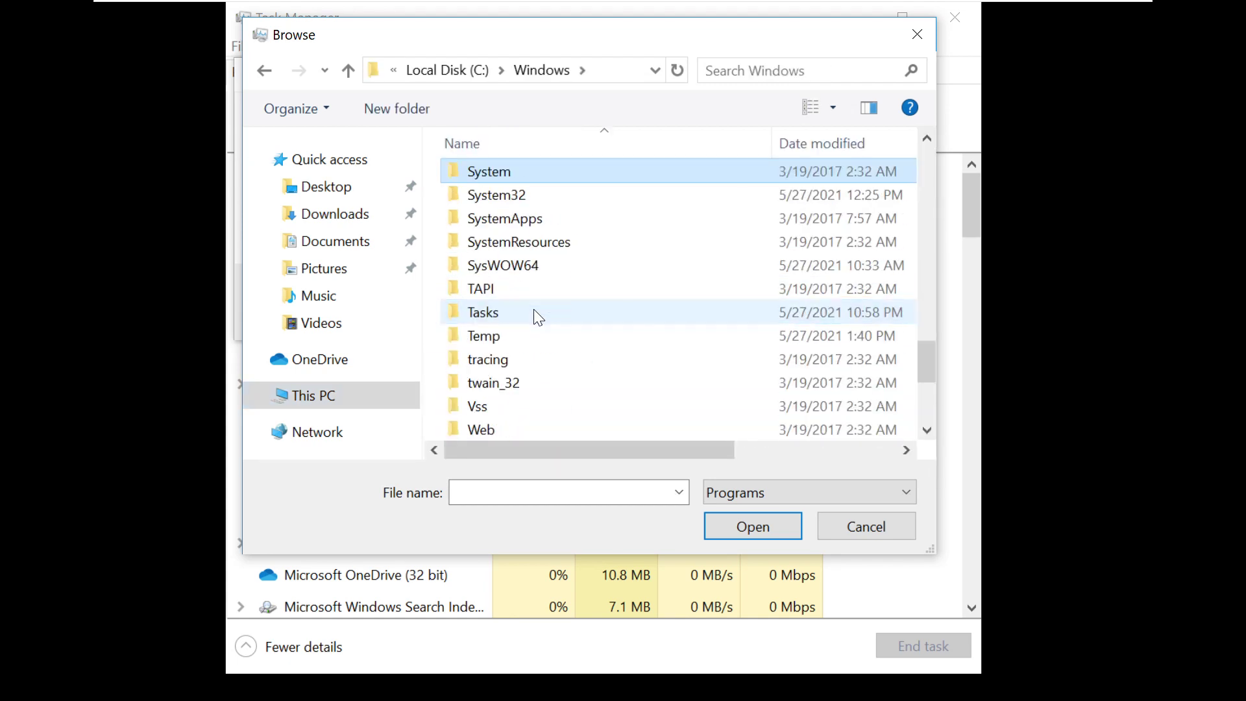
double_click(497, 194)
text(cmd)
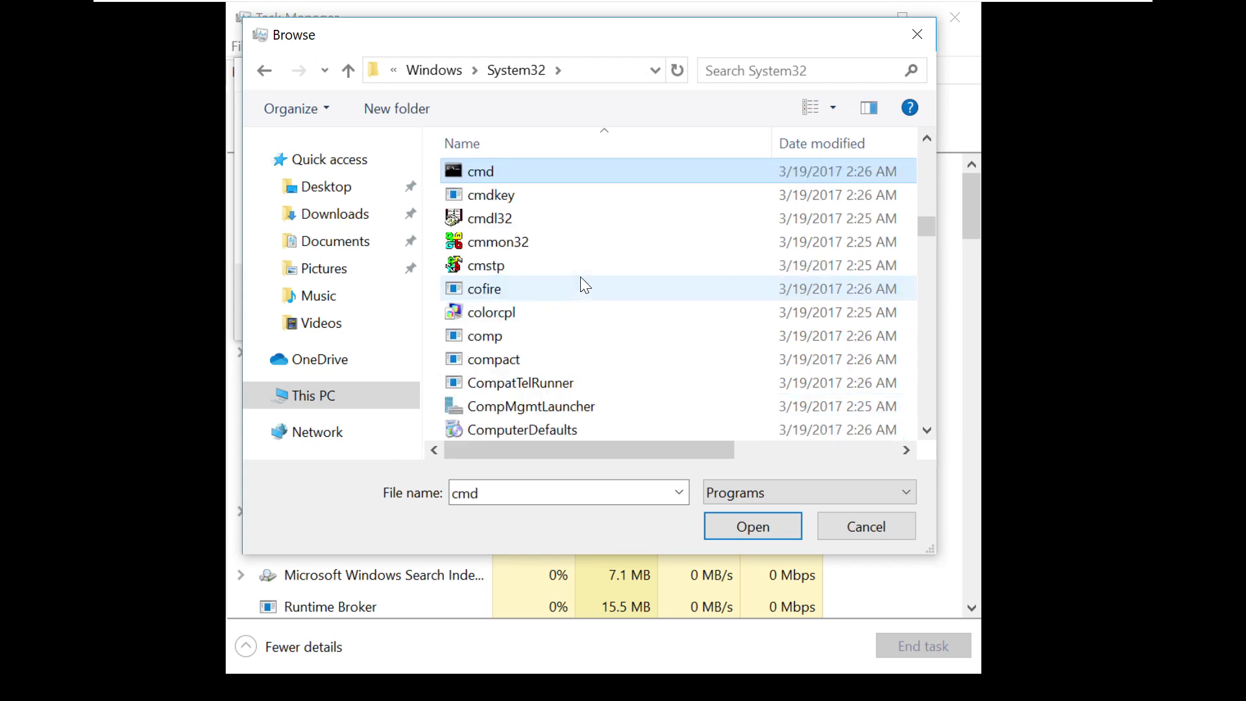
double_click(520, 170)
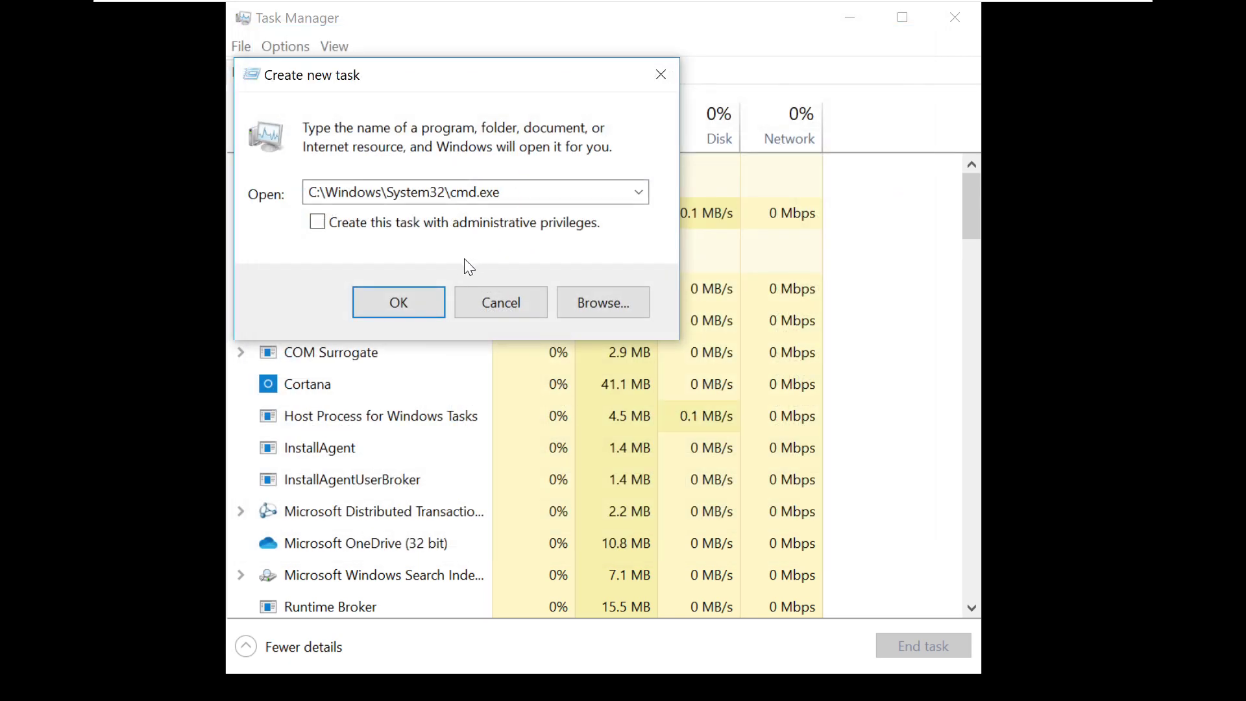
click(413, 296)
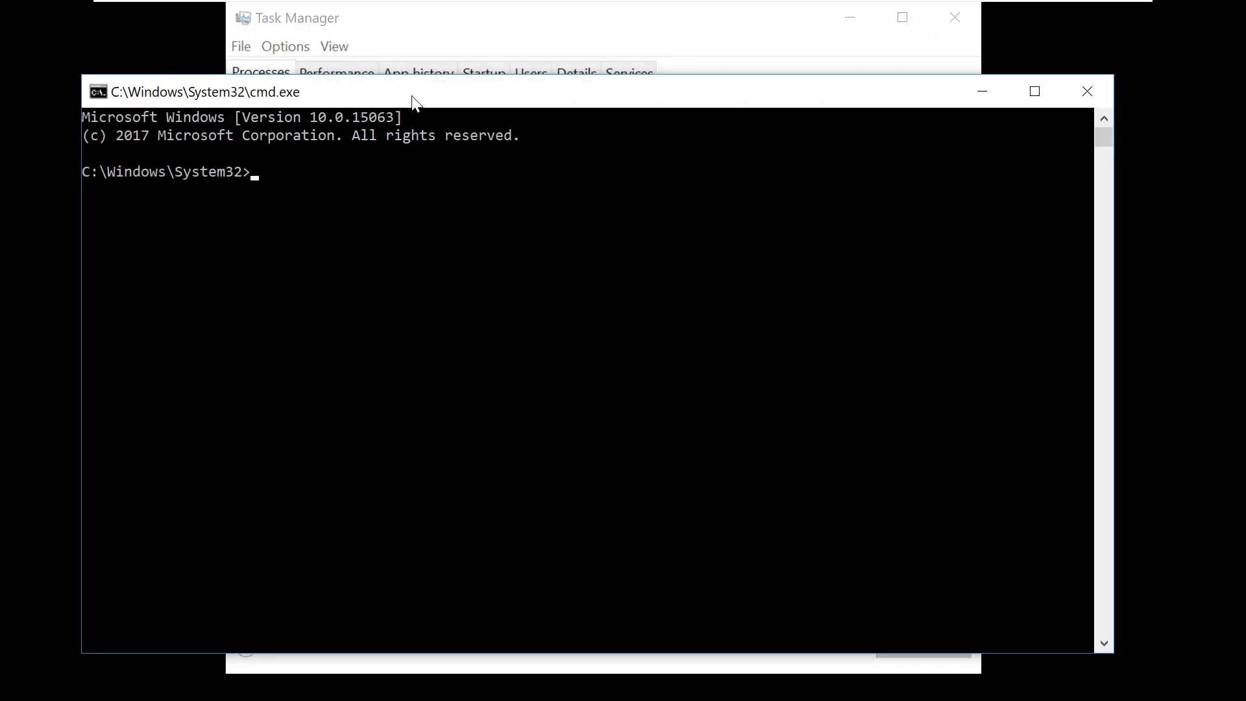
Step: Run regedit from the Command Prompt and approve the User Account Control prompt
drag(416, 102, 470, 91)
text(re)
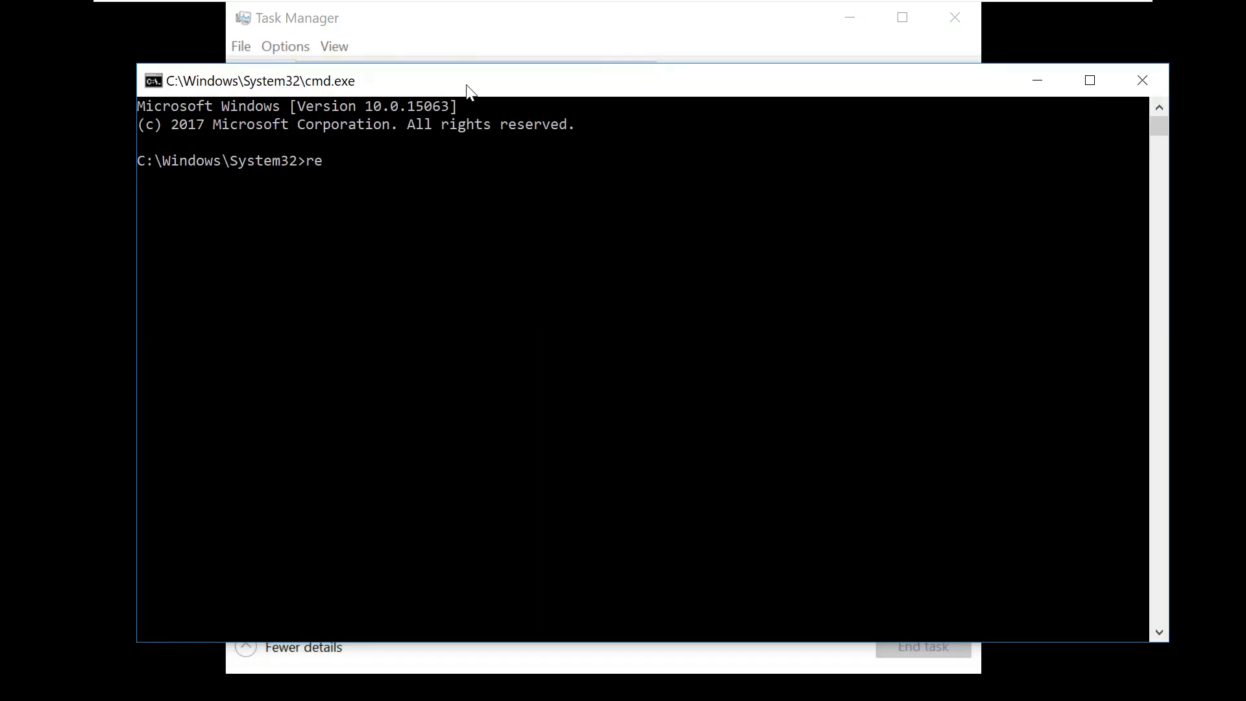
text(gedit)
key(Return)
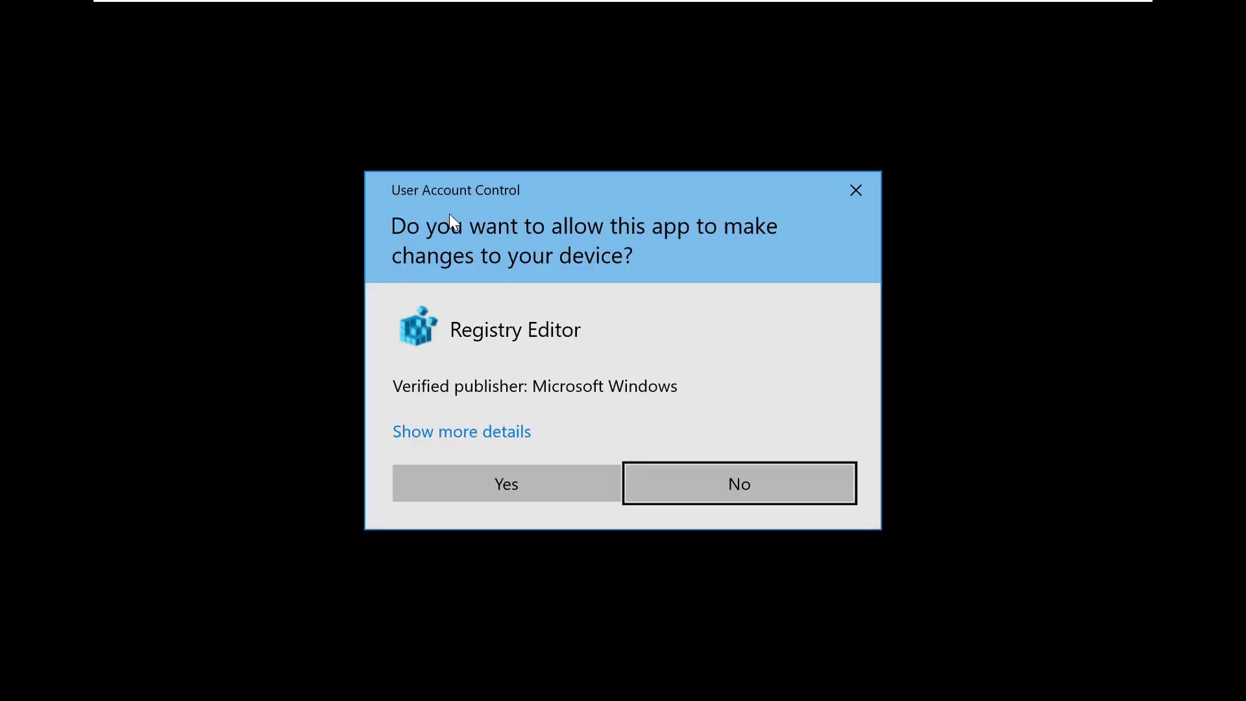
click(481, 478)
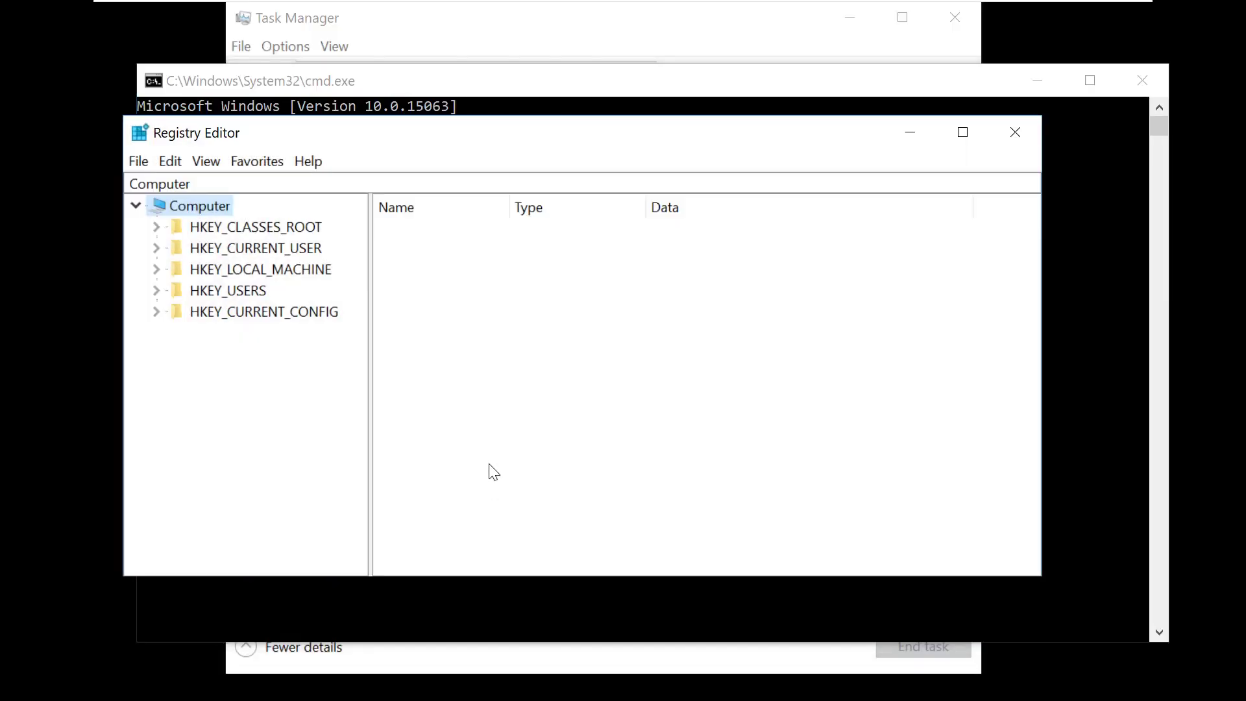
Step: Expand HKEY_LOCAL_MACHINE > SOFTWARE > Microsoft in the Registry Editor tree
drag(419, 136, 446, 130)
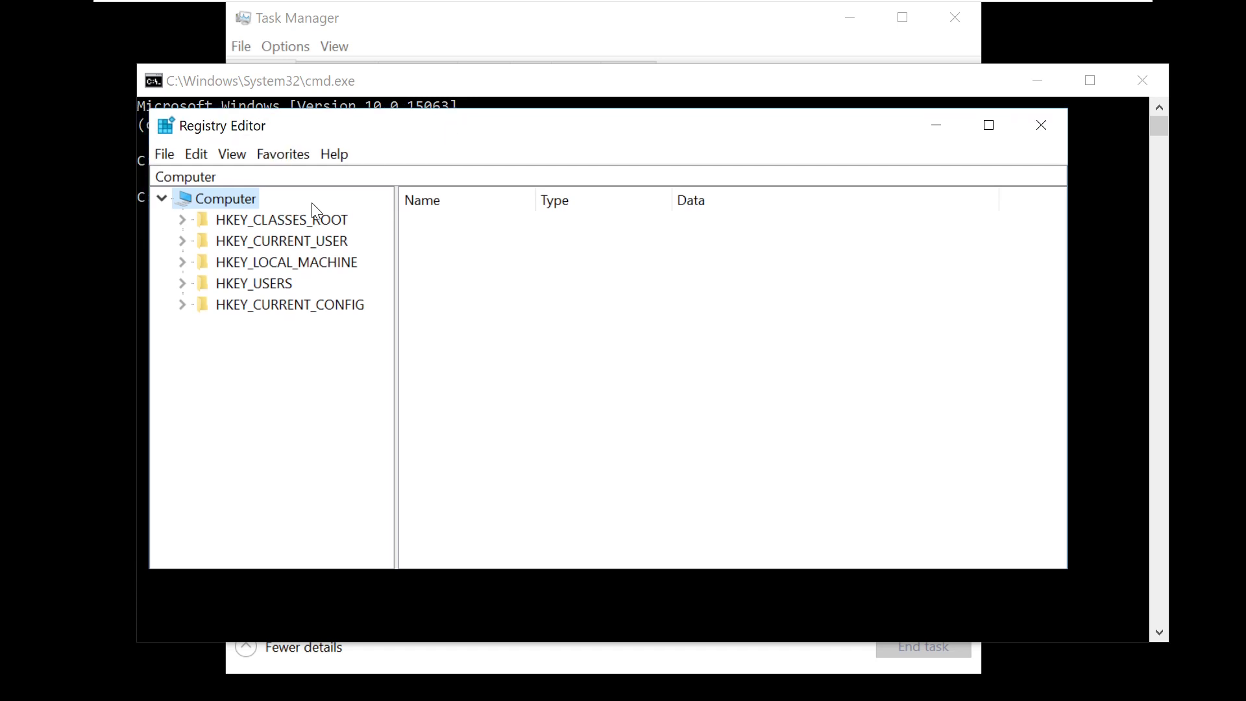
click(182, 262)
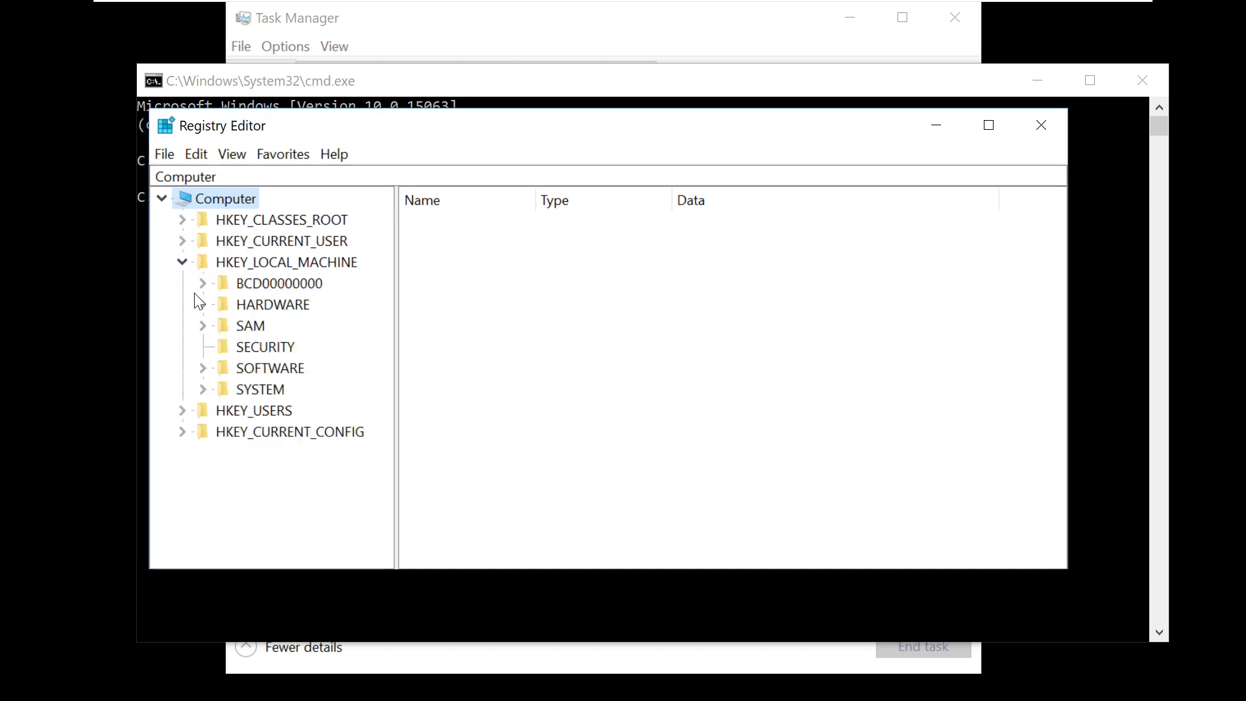
click(202, 369)
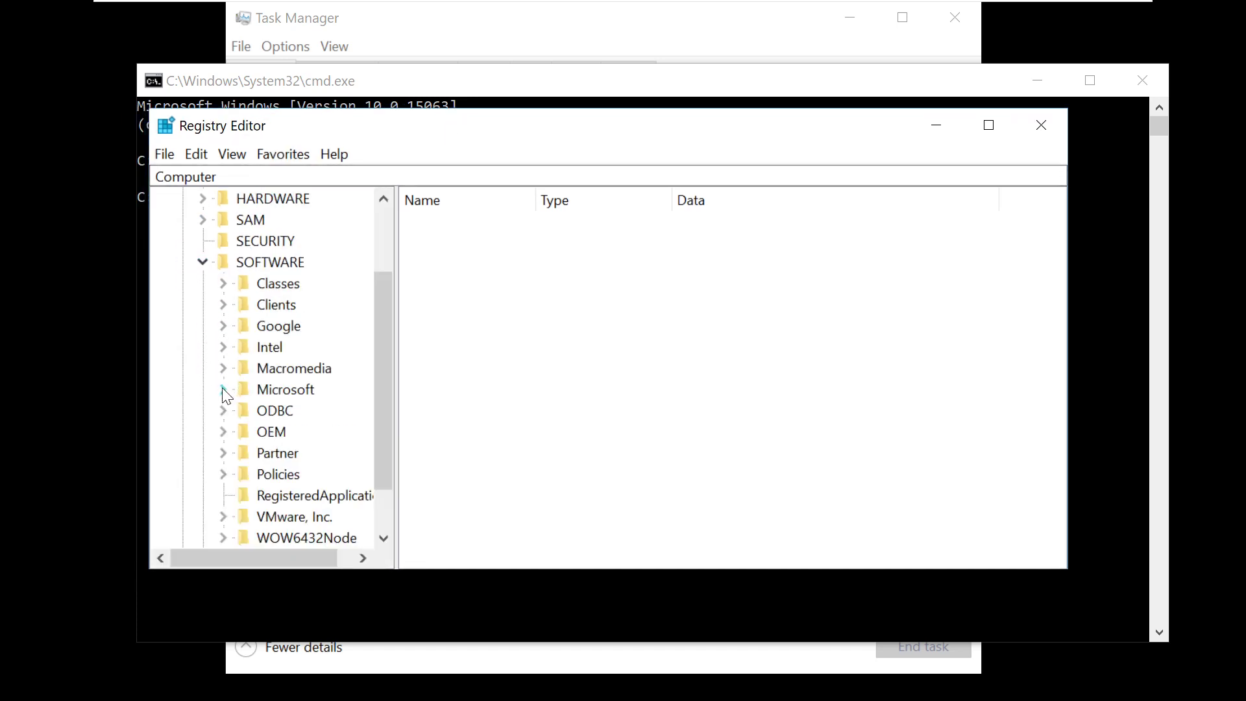
click(223, 389)
Step: Scroll down through the Microsoft subkeys to locate Windows NT
scroll(272, 363, down, 6)
scroll(272, 358, down, 8)
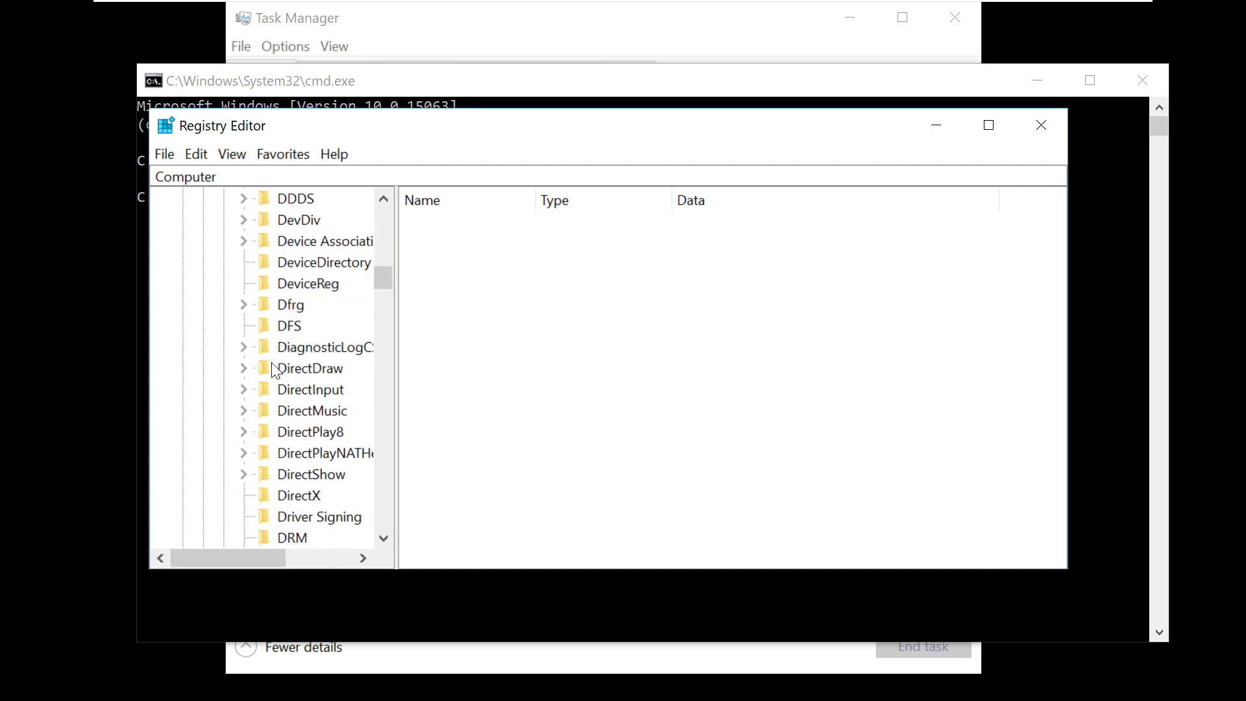
drag(247, 561, 288, 560)
scroll(266, 389, down, 20)
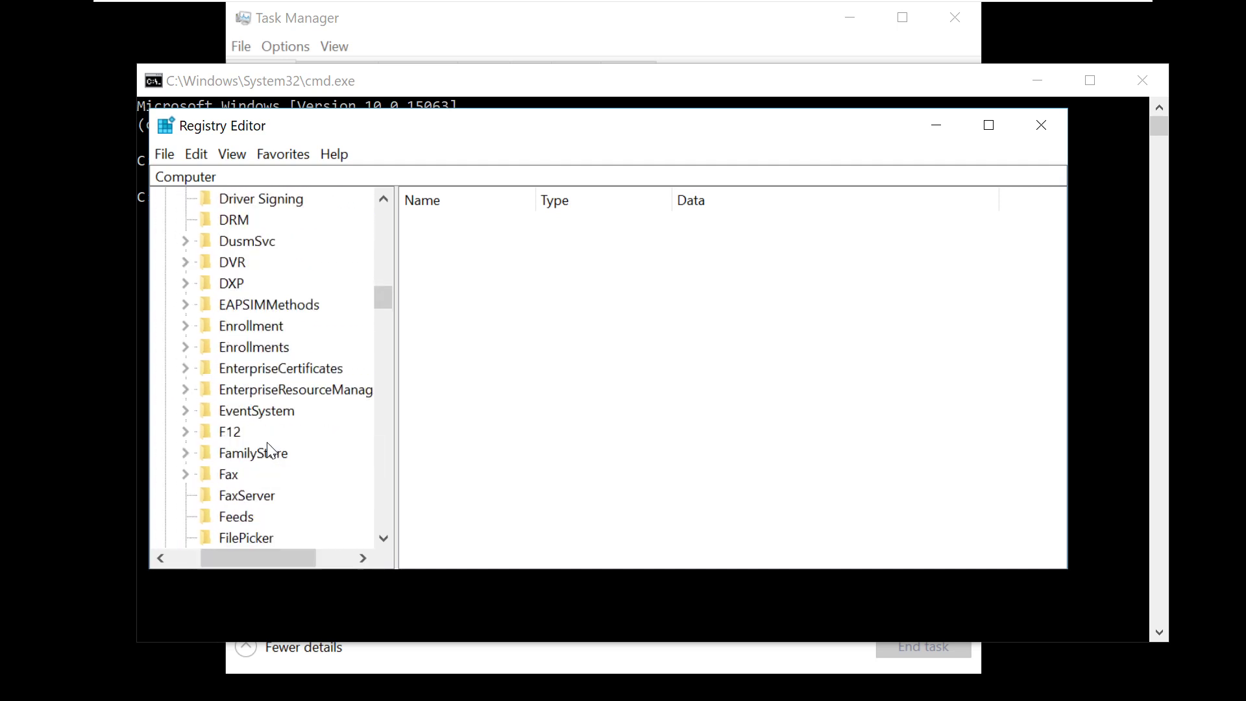
click(263, 411)
scroll(264, 424, down, 3)
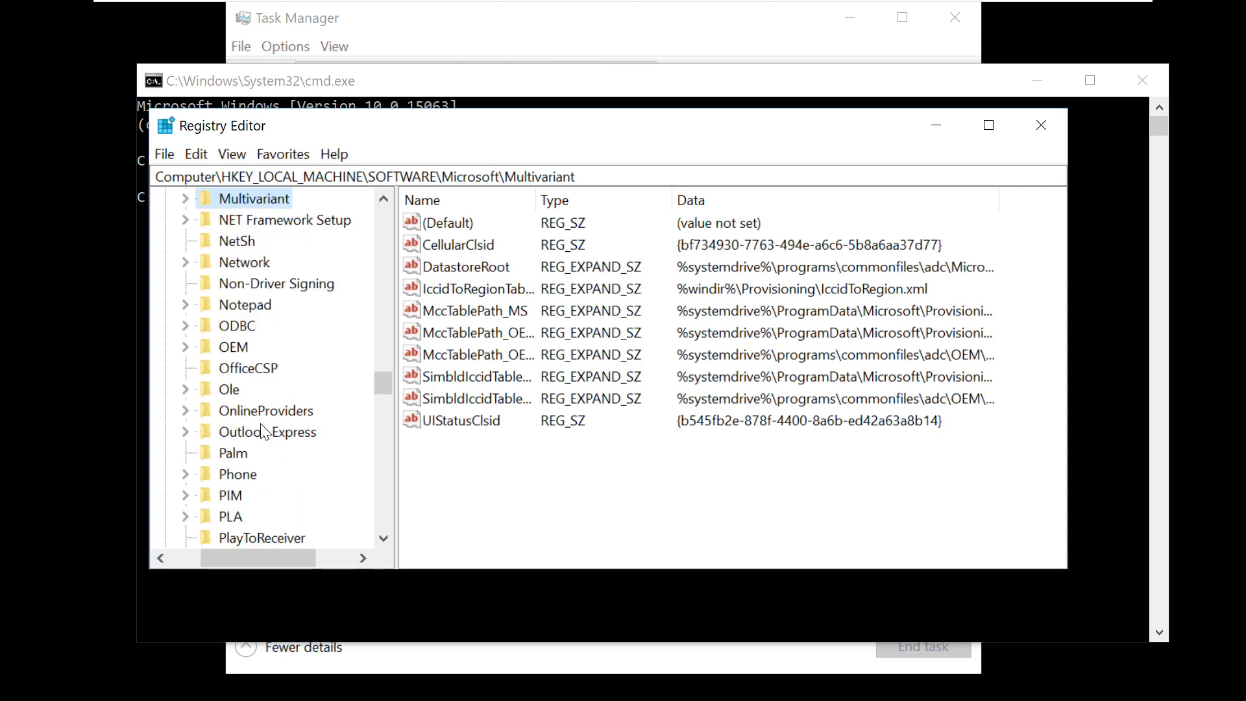
click(262, 428)
scroll(260, 425, down, 12)
scroll(255, 415, down, 2)
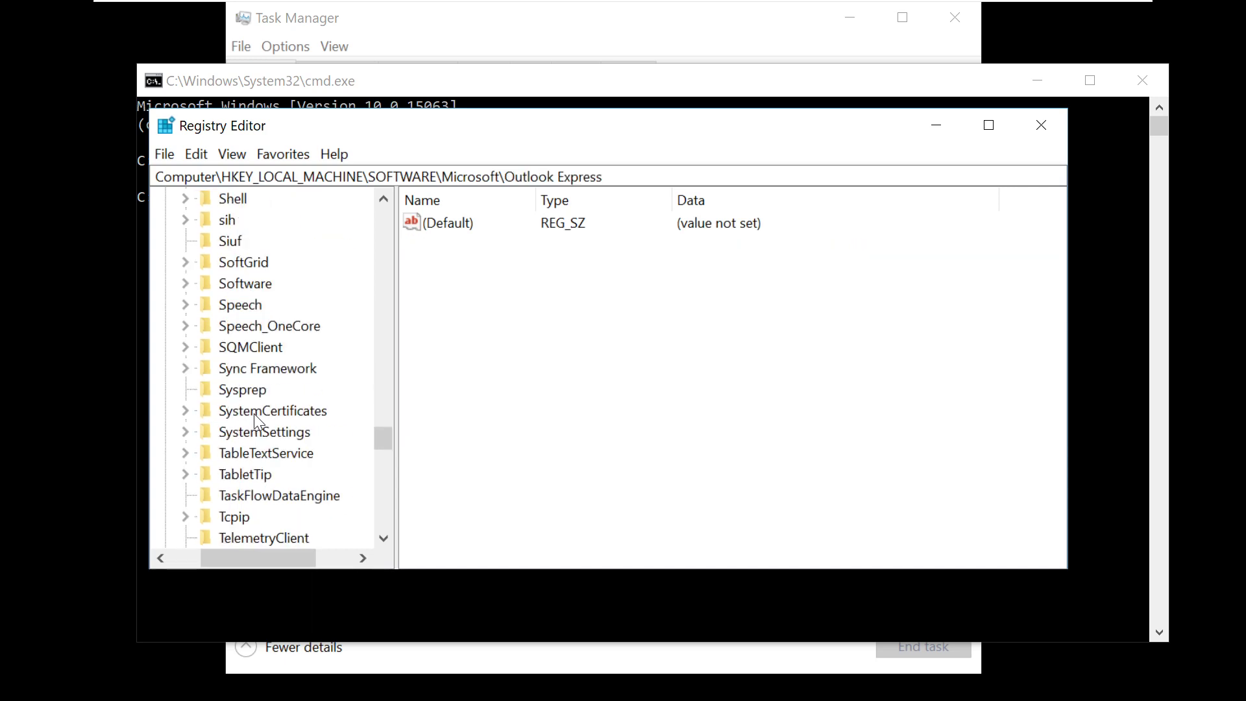
click(255, 415)
scroll(255, 416, down, 4)
scroll(255, 419, up, 1)
scroll(259, 426, down, 10)
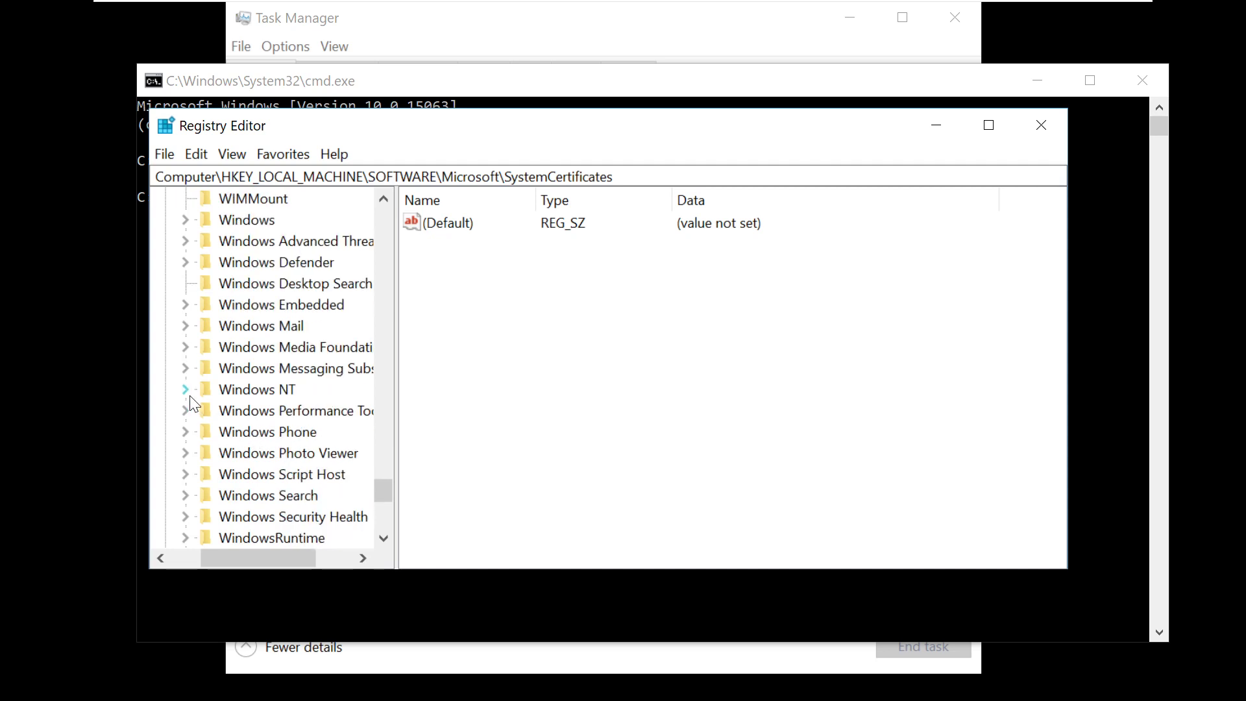
Step: Expand Windows NT > CurrentVersion and jump down its subkeys toward Winlogon
click(186, 389)
click(204, 411)
scroll(260, 418, down, 7)
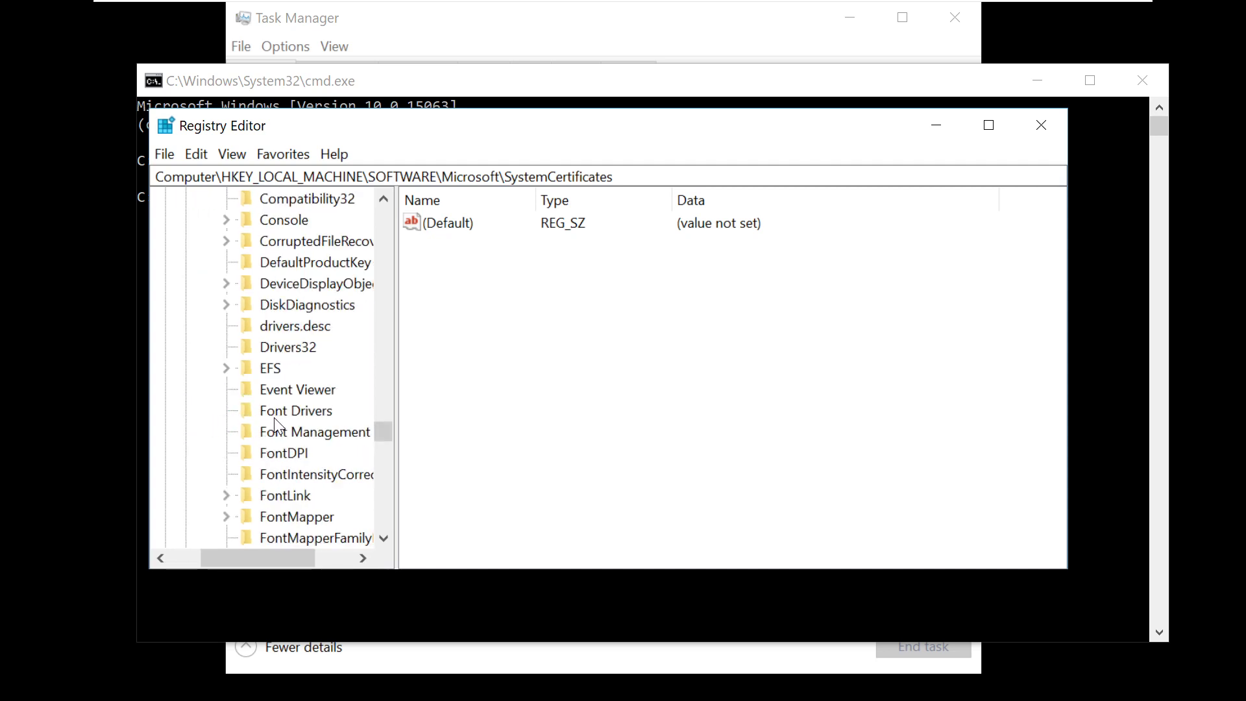
scroll(297, 369, down, 10)
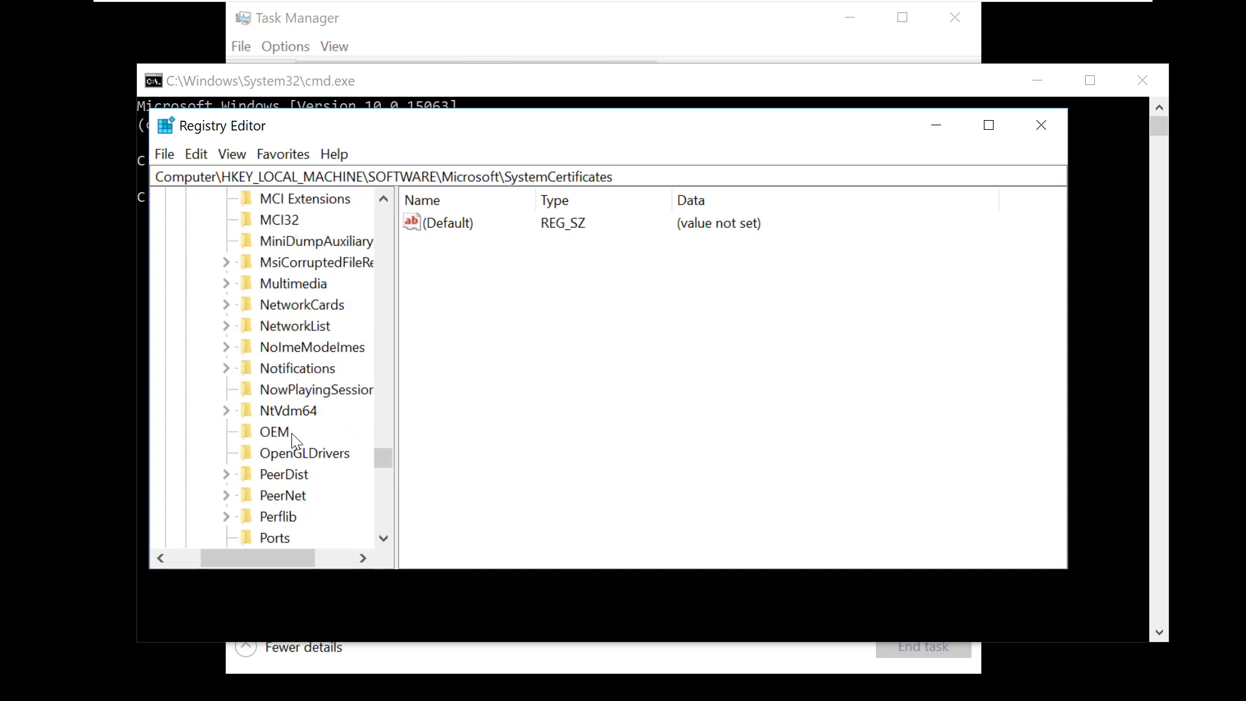
scroll(297, 441, down, 2)
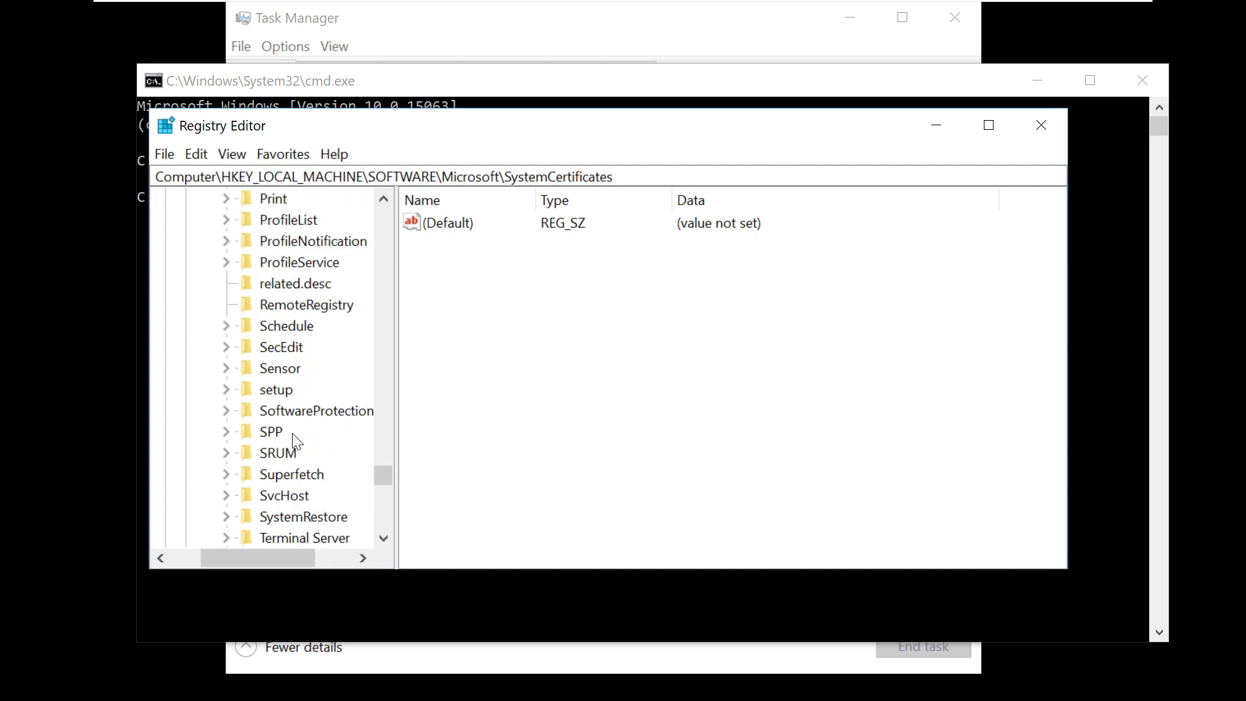
click(298, 433)
key(w)
scroll(295, 431, down, 3)
Step: Select and expand the Winlogon key to show Shell and its subkeys, then open its context menu
click(290, 411)
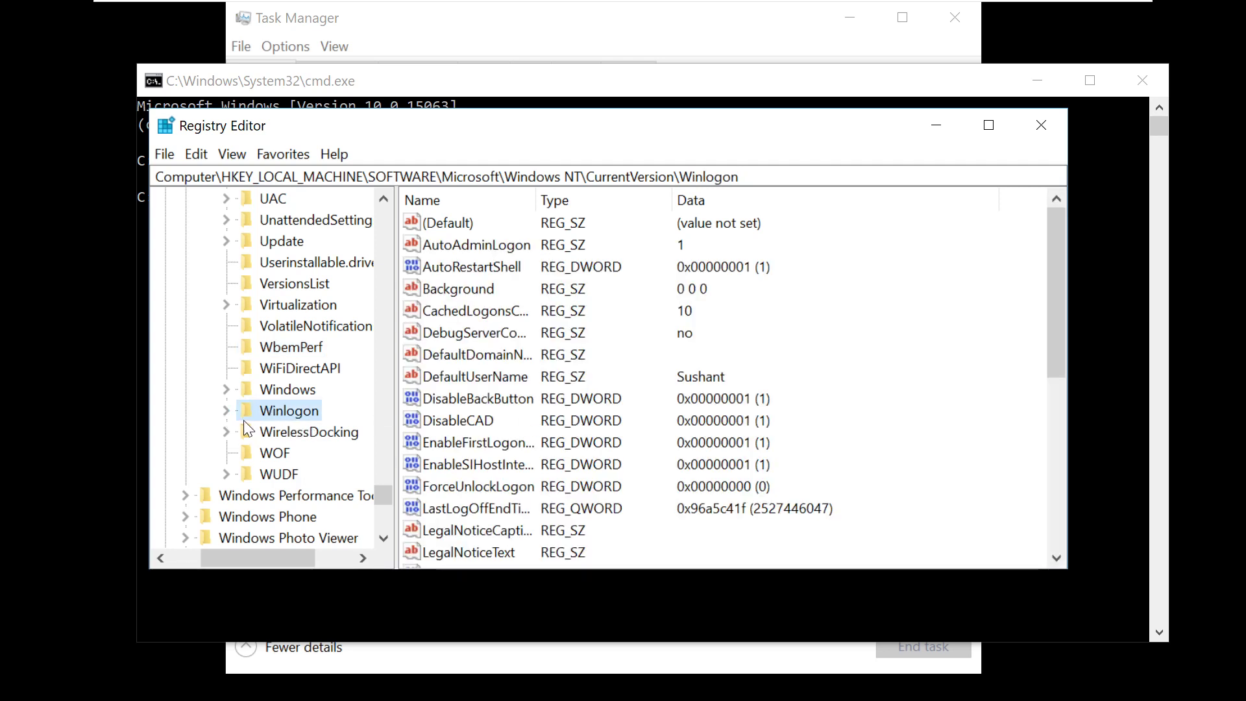
click(227, 411)
scroll(451, 383, down, 3)
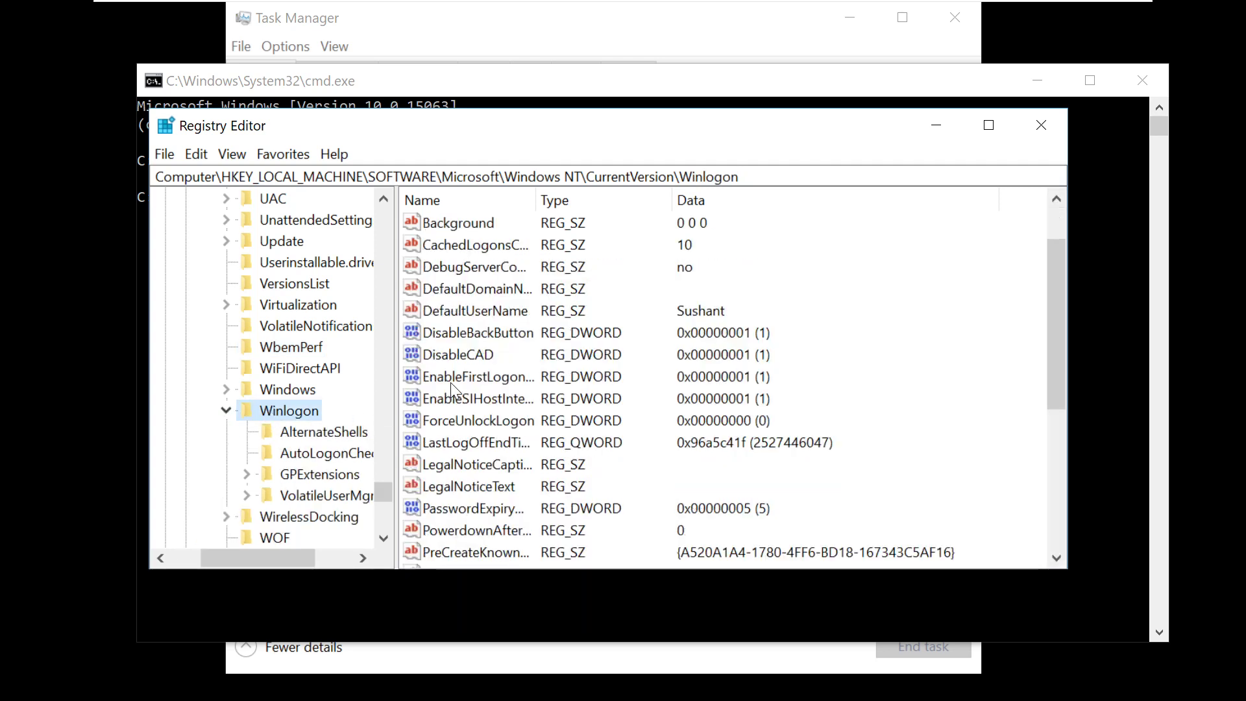
right_click(289, 410)
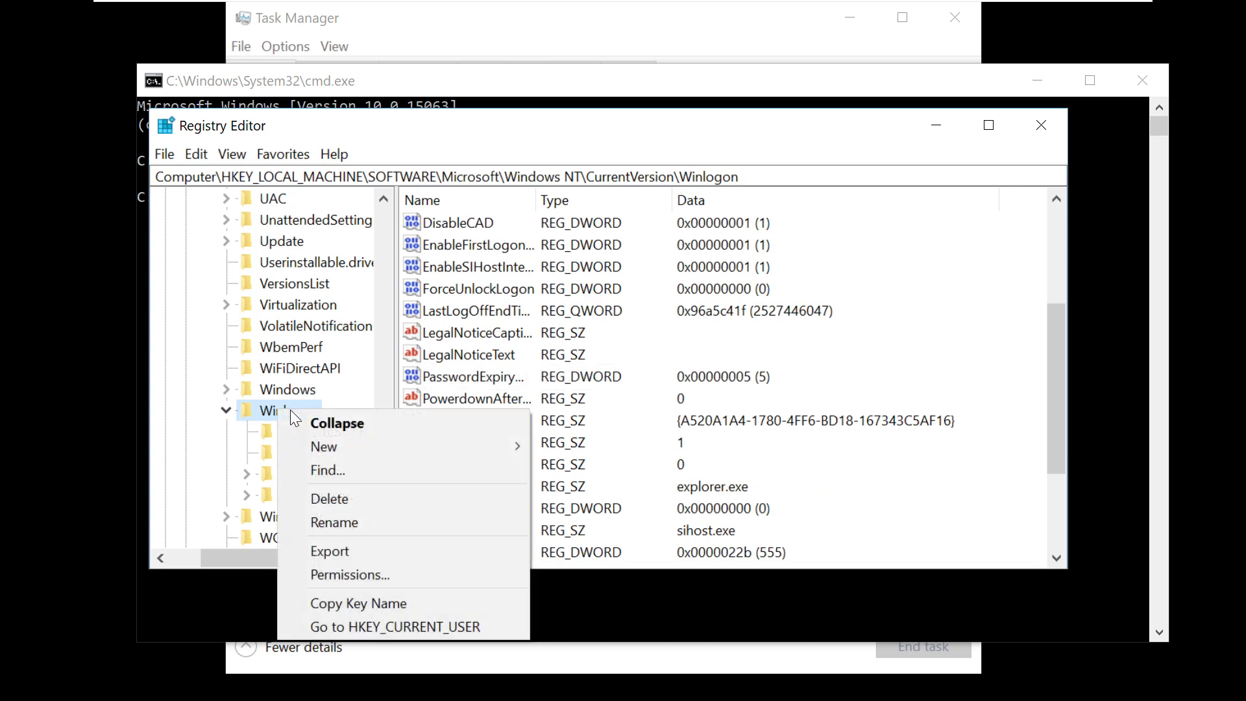
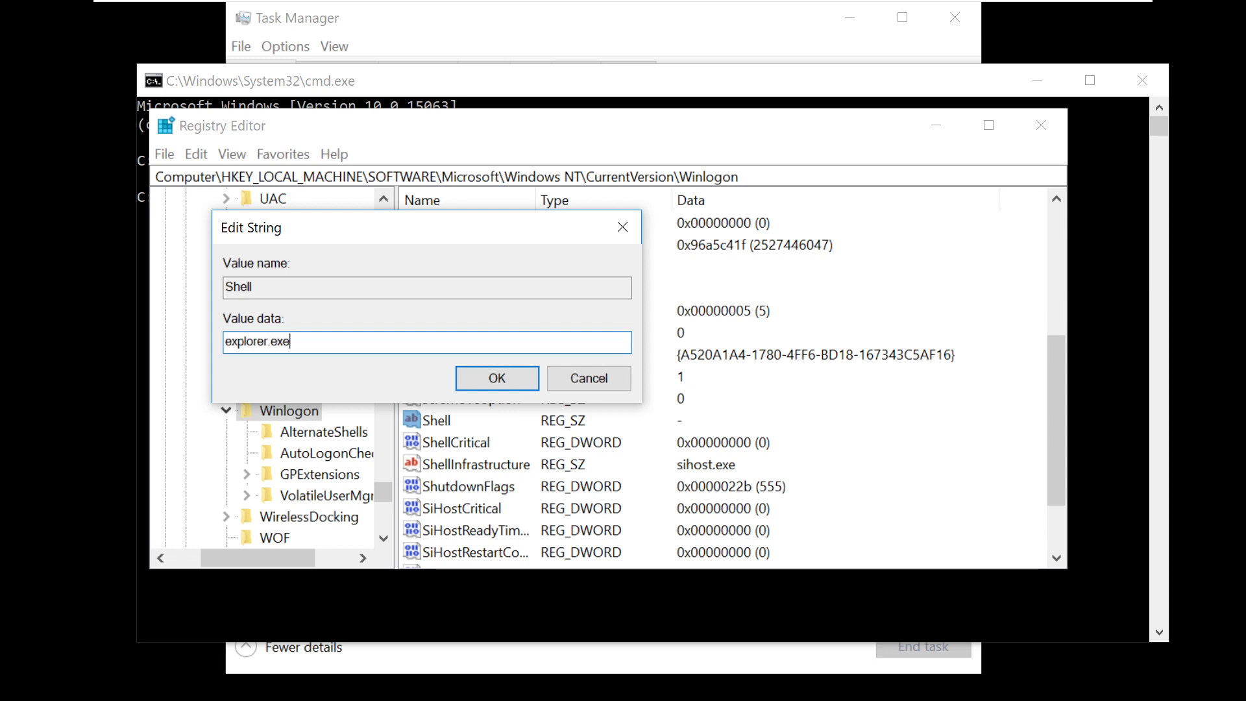
Step: Save the Winlogon Shell value as explorer.exe, browse the editor's menus, and close Registry Editor
click(488, 379)
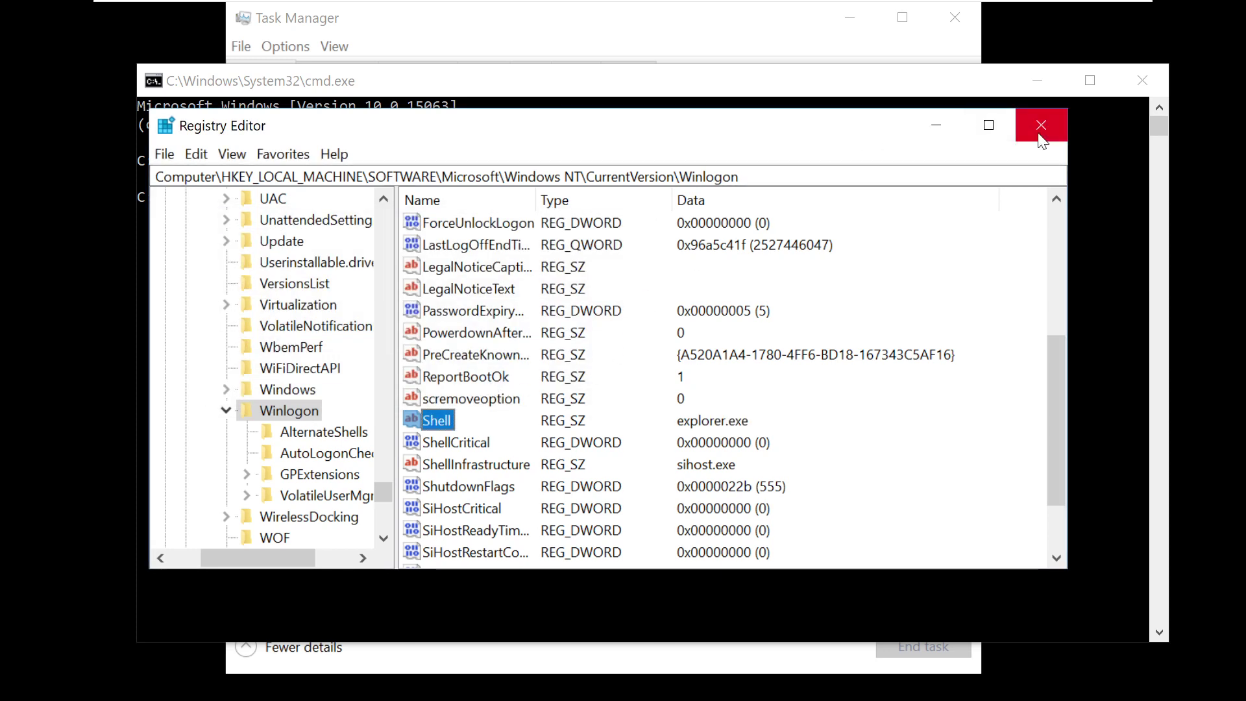
click(165, 154)
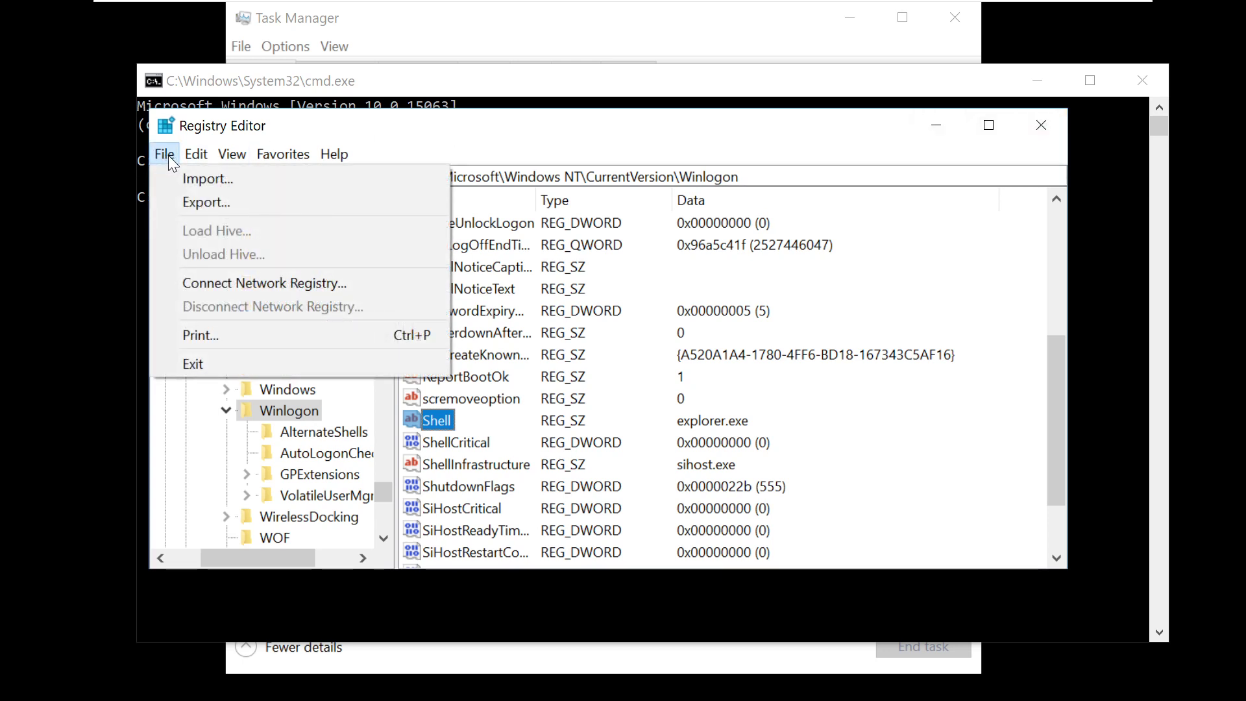
mouse_move(198, 157)
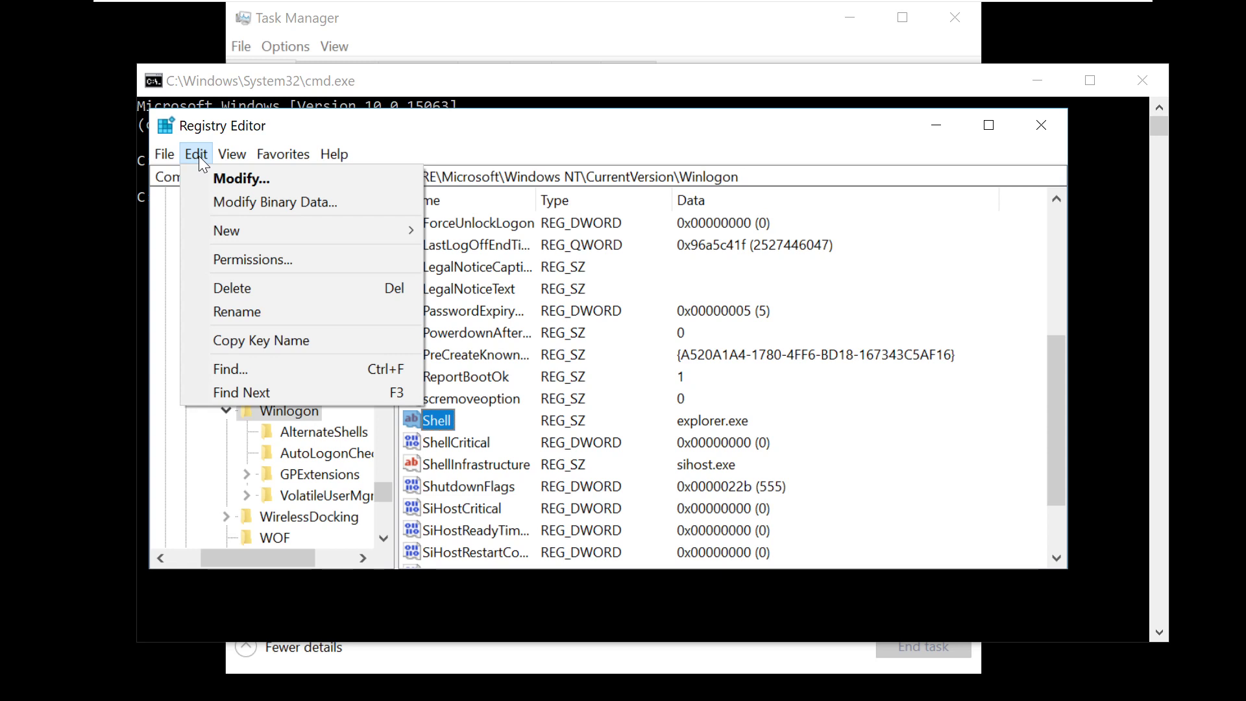
mouse_move(297, 161)
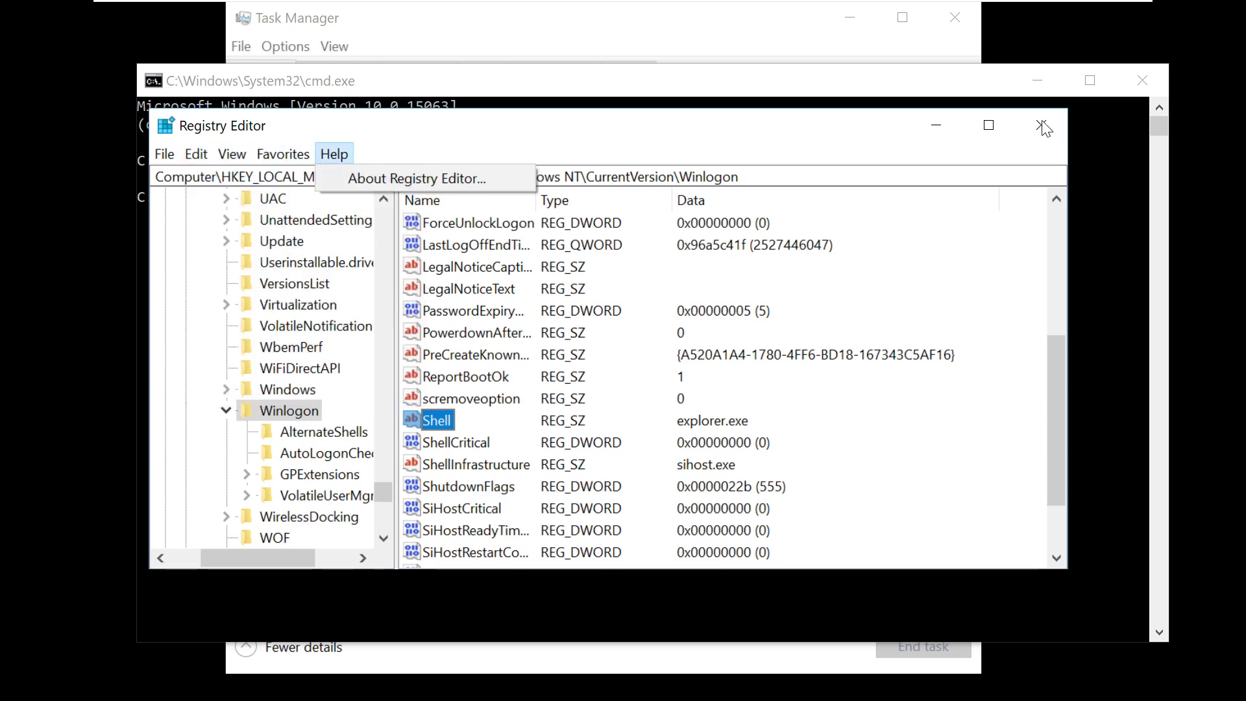
click(1041, 125)
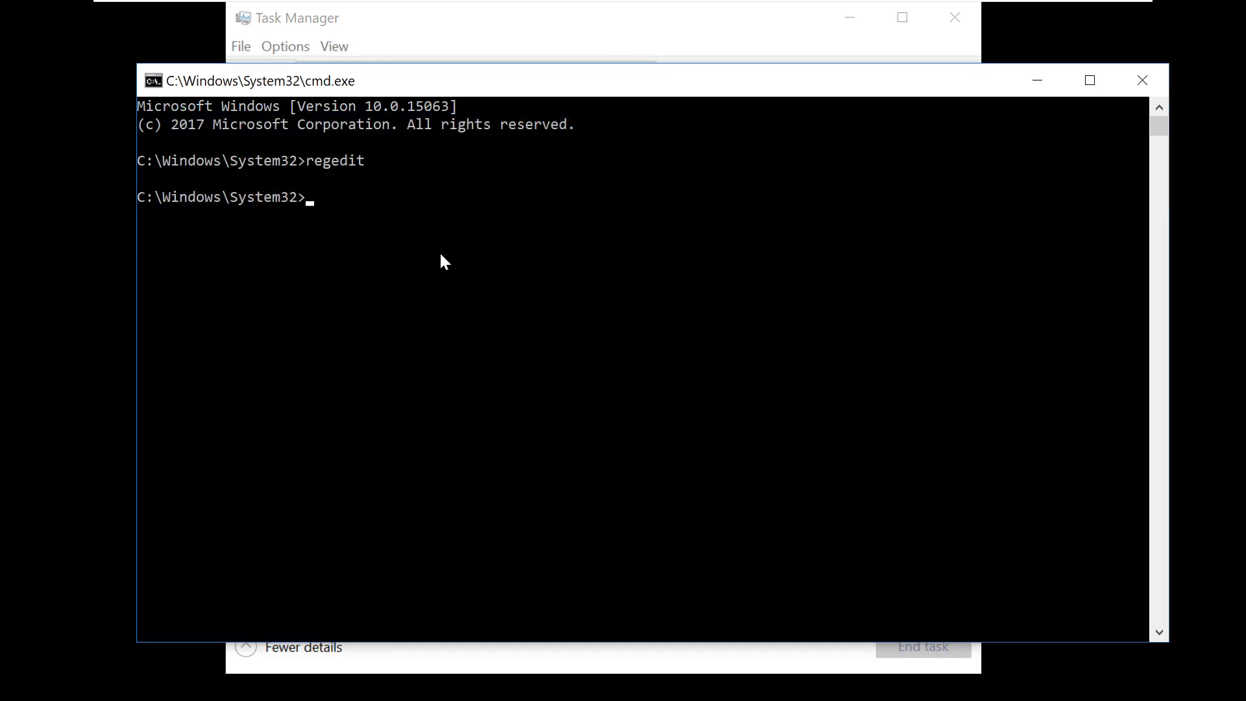
Step: Run sfc /scannow in the ordinary Command Prompt, which reports administrator rights are required
text(sfc /scannow)
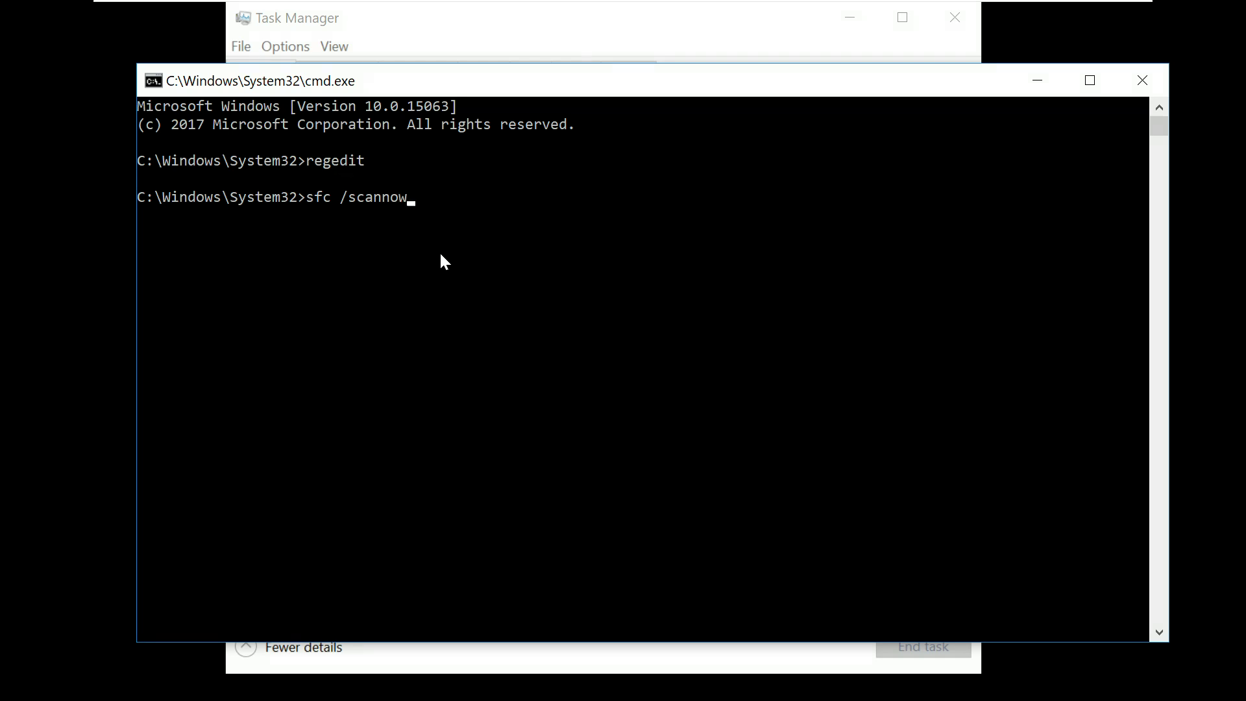
key(Return)
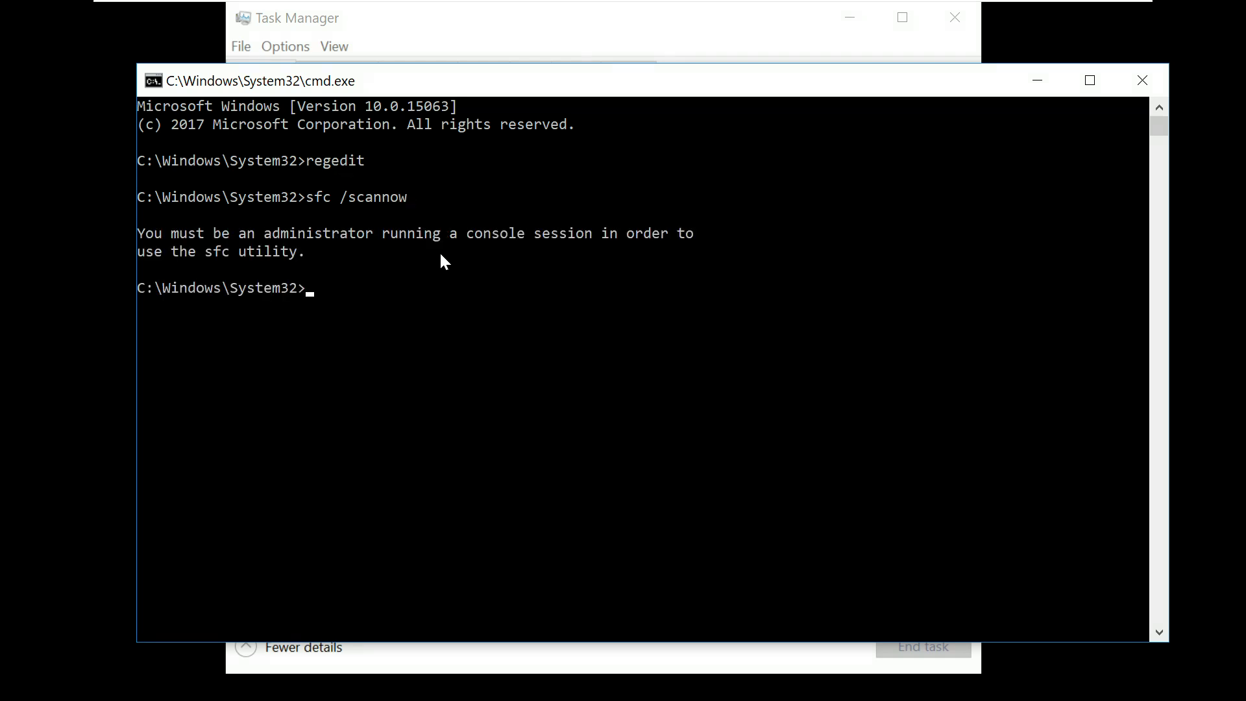
Step: Close the ordinary console and launch cmd.exe with administrative privileges from Task Manager's Run new task
click(1144, 78)
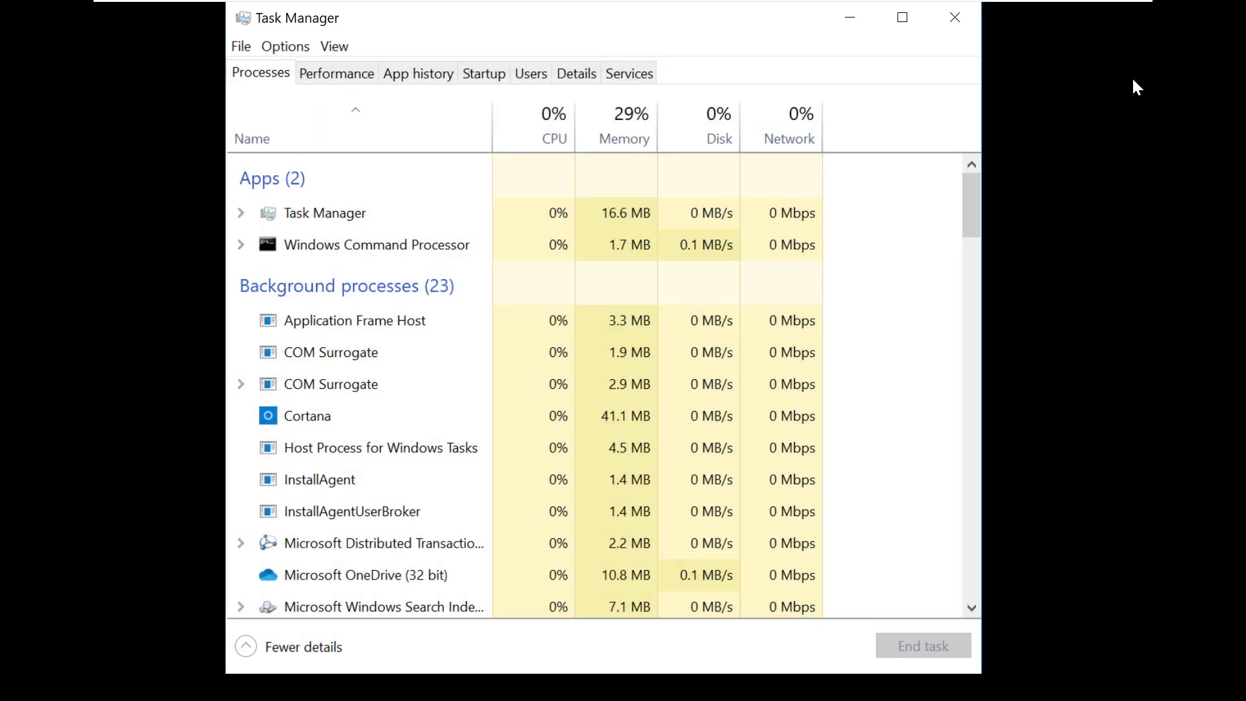
click(233, 48)
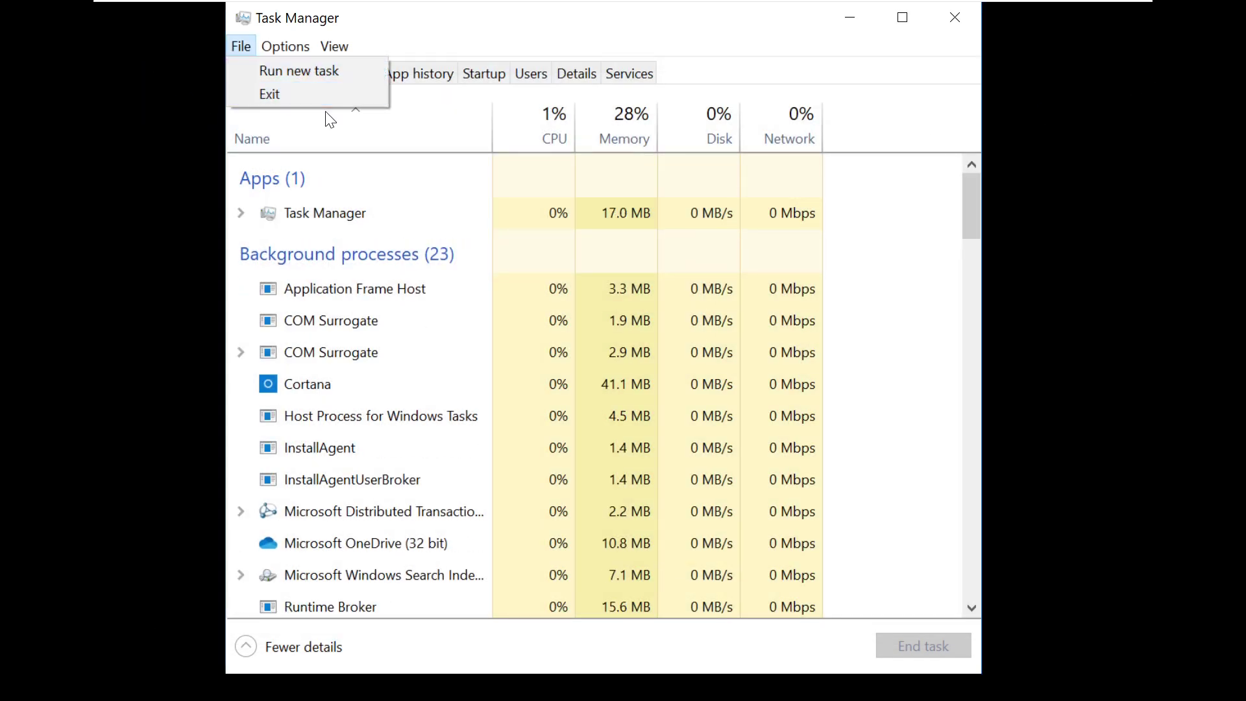
click(299, 79)
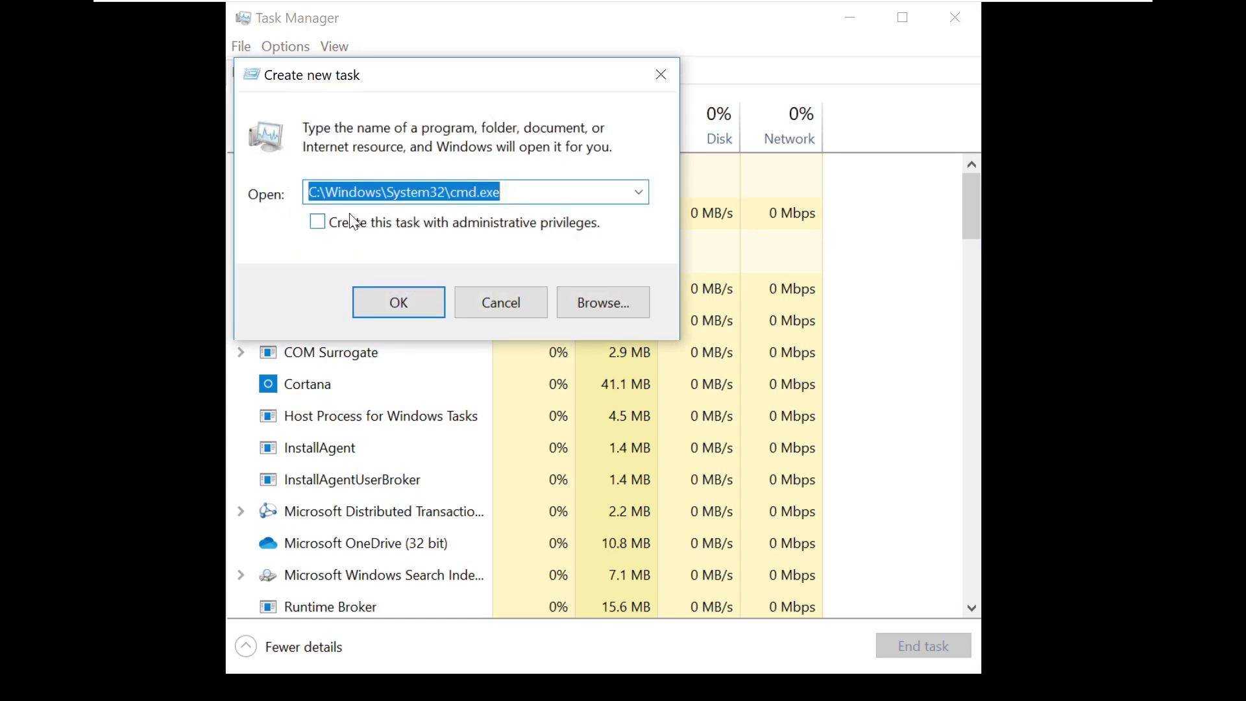
click(523, 191)
double_click(371, 192)
click(317, 222)
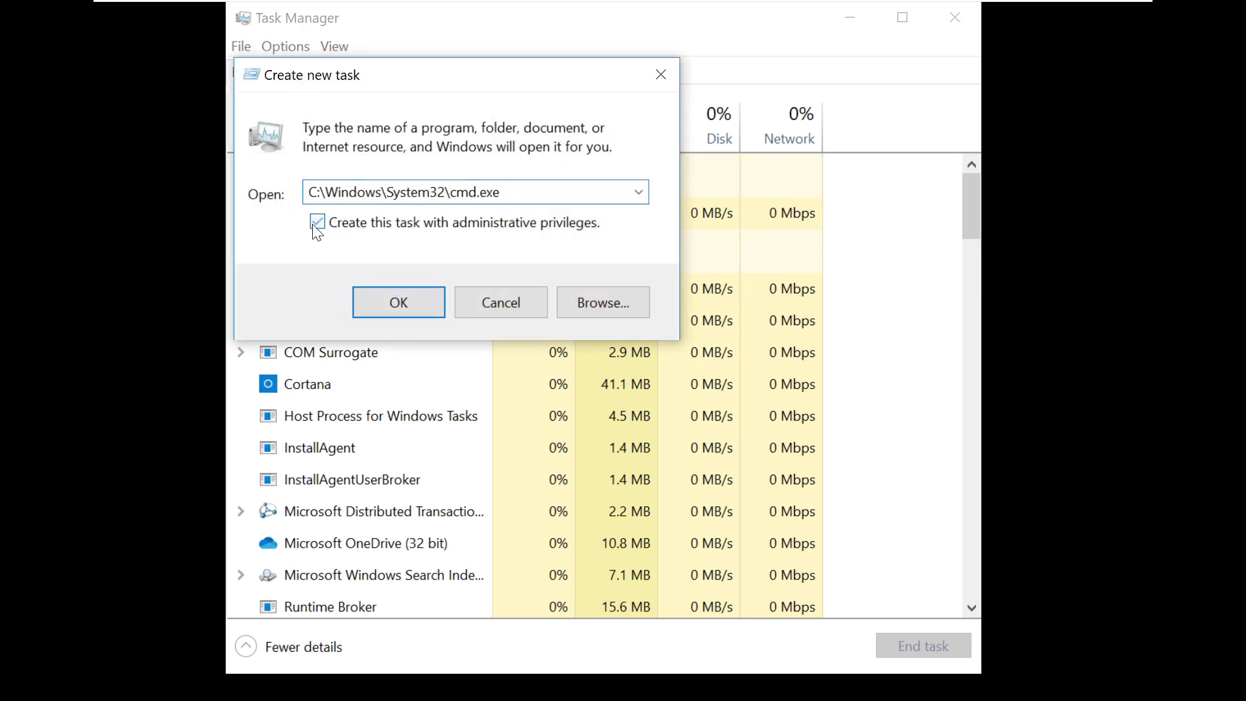
click(392, 314)
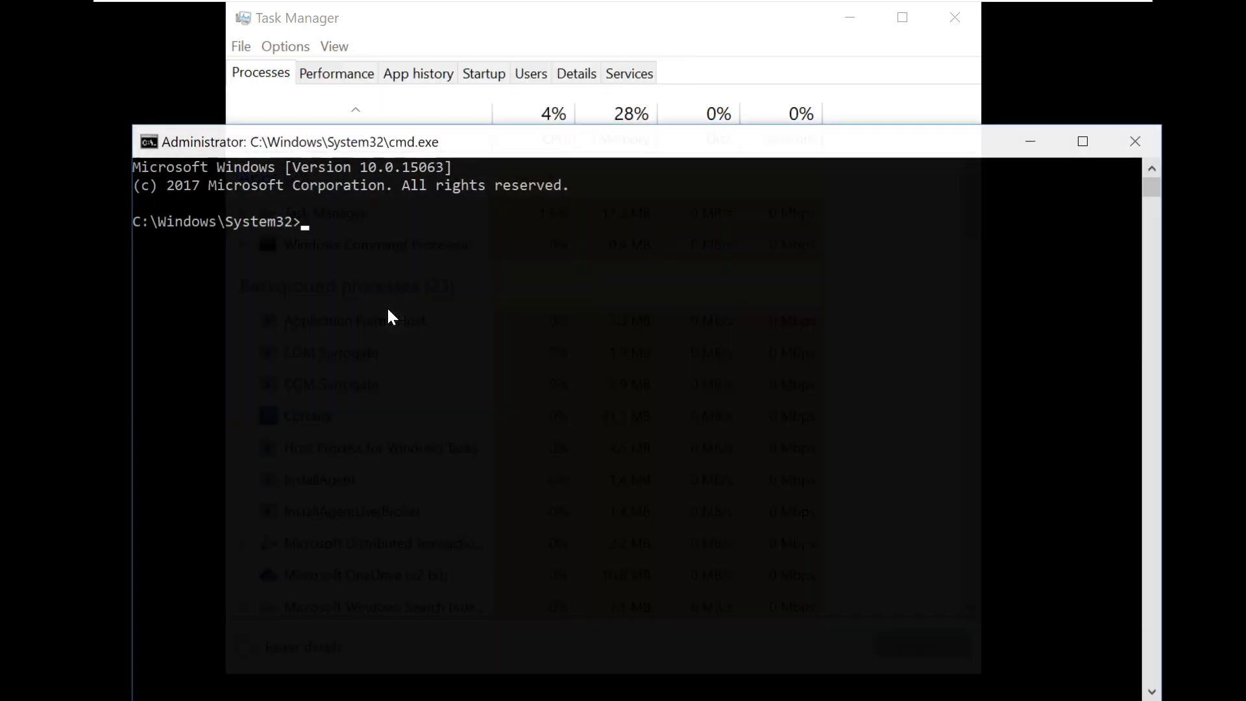
Step: Start sfc /scannow in the administrator console and reposition the window while it verifies
text(sfc)
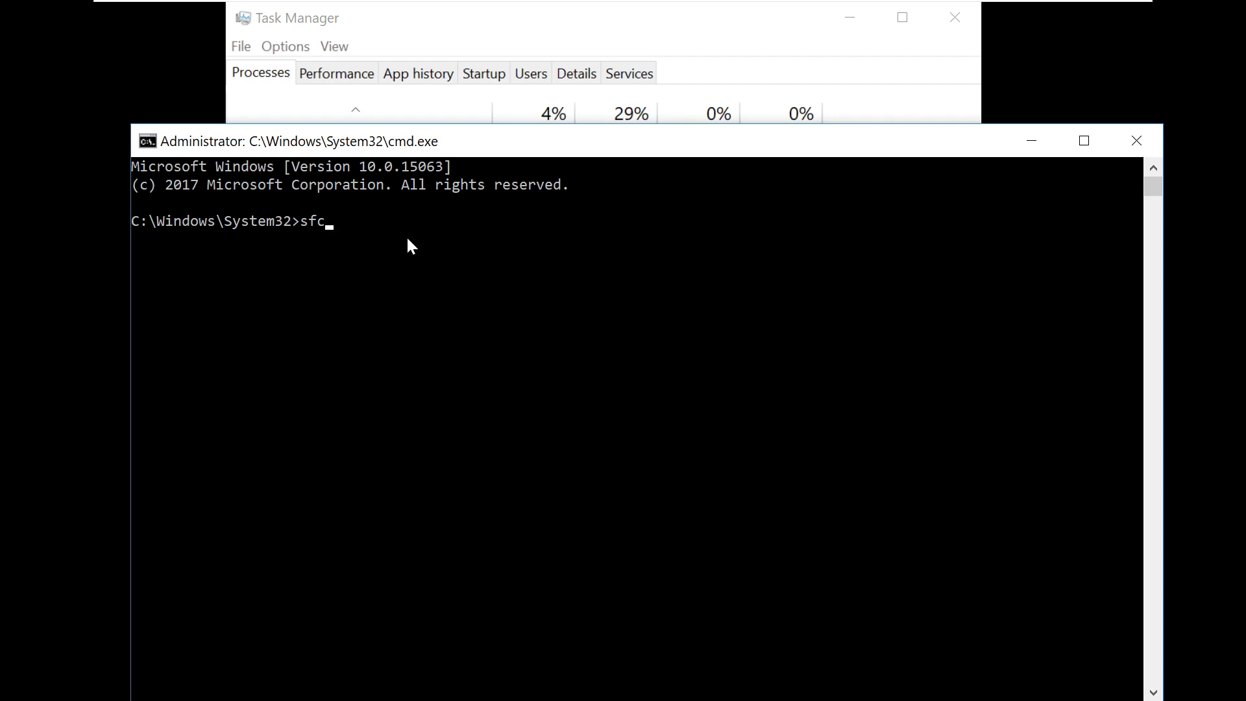
text( /scannow)
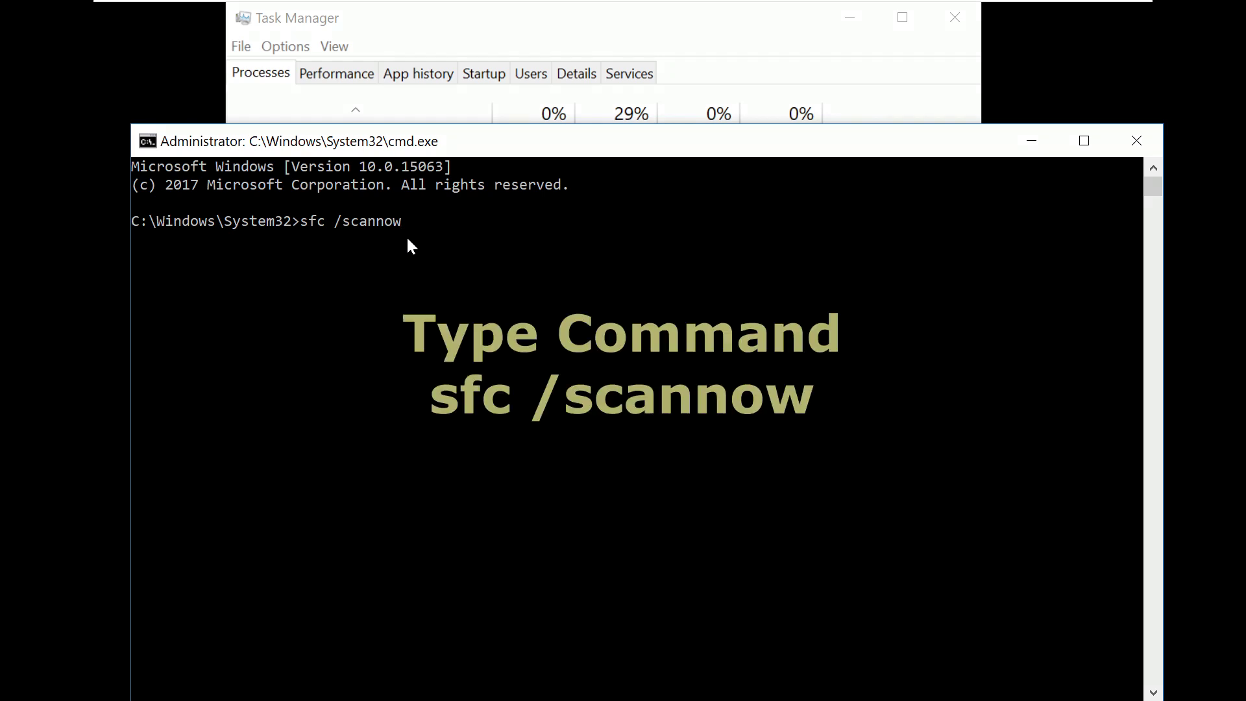
key(Return)
drag(443, 153, 447, 83)
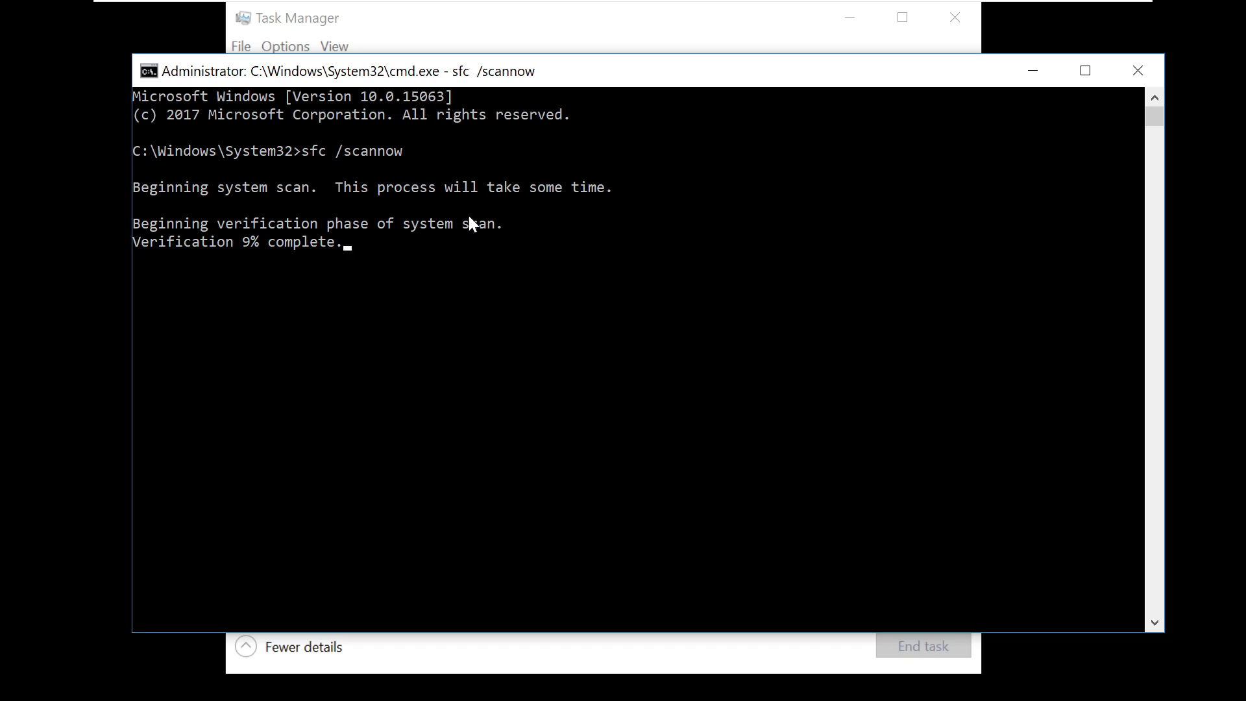
drag(481, 86, 520, 301)
Step: Launch a second administrator cmd.exe console from Task Manager and move it aside
click(427, 118)
click(240, 46)
click(263, 68)
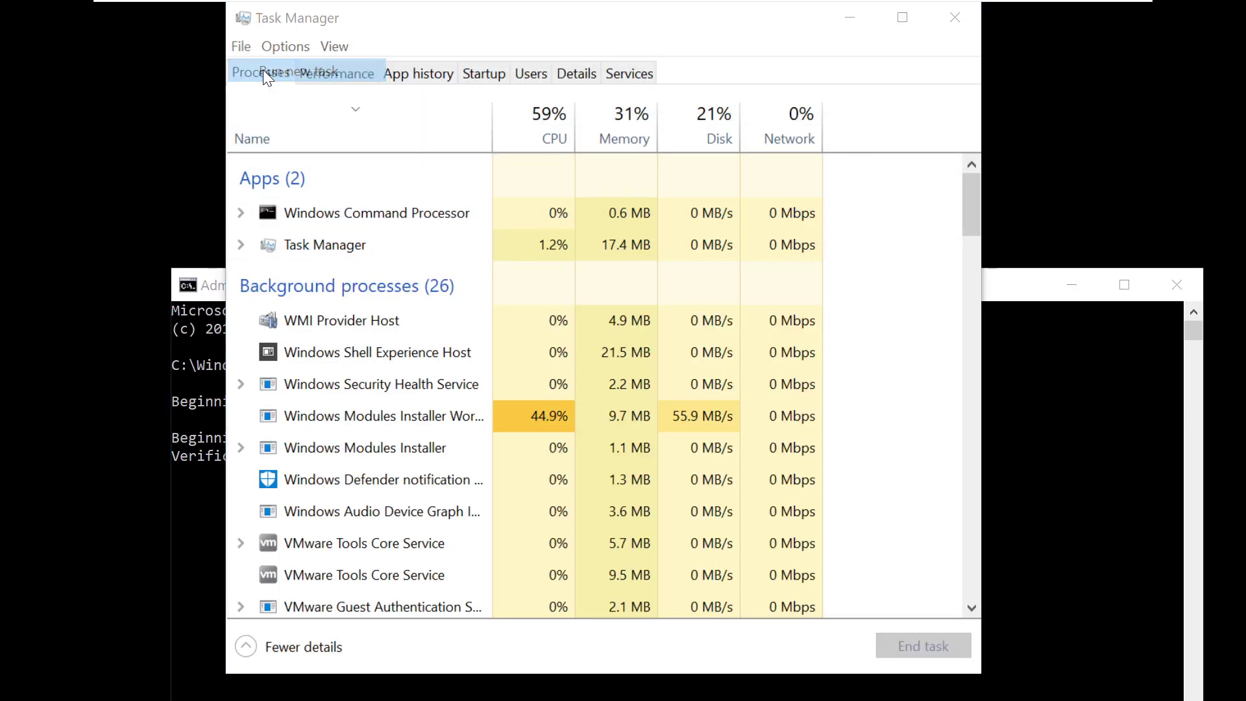
click(317, 222)
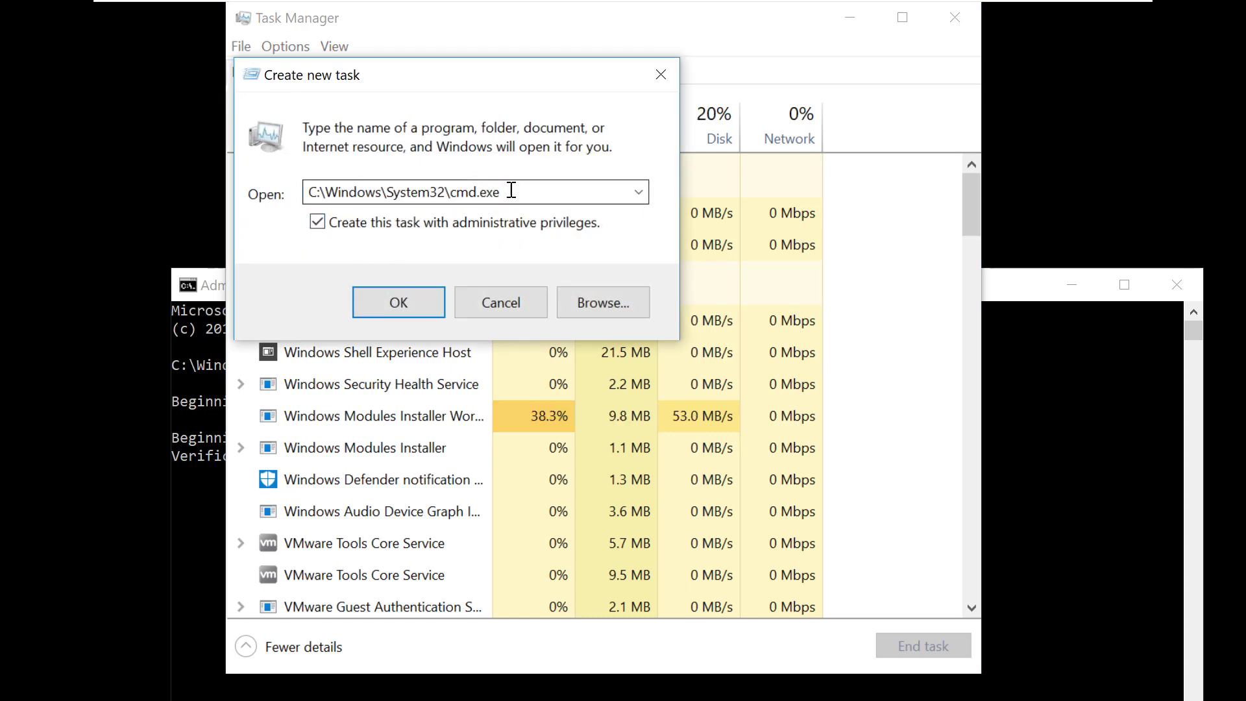
click(407, 299)
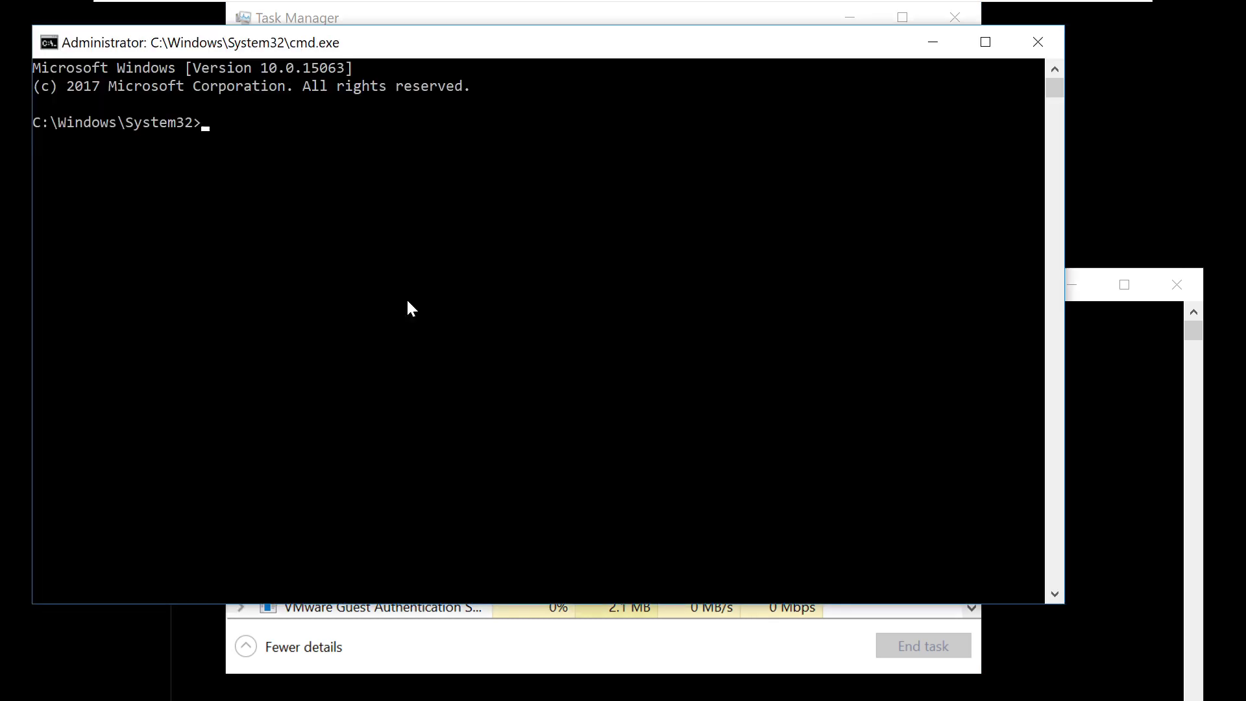
drag(373, 51, 592, 60)
Step: Run chkdsk in the second console, confirm no file system problems, then exit it
text(chkdsk)
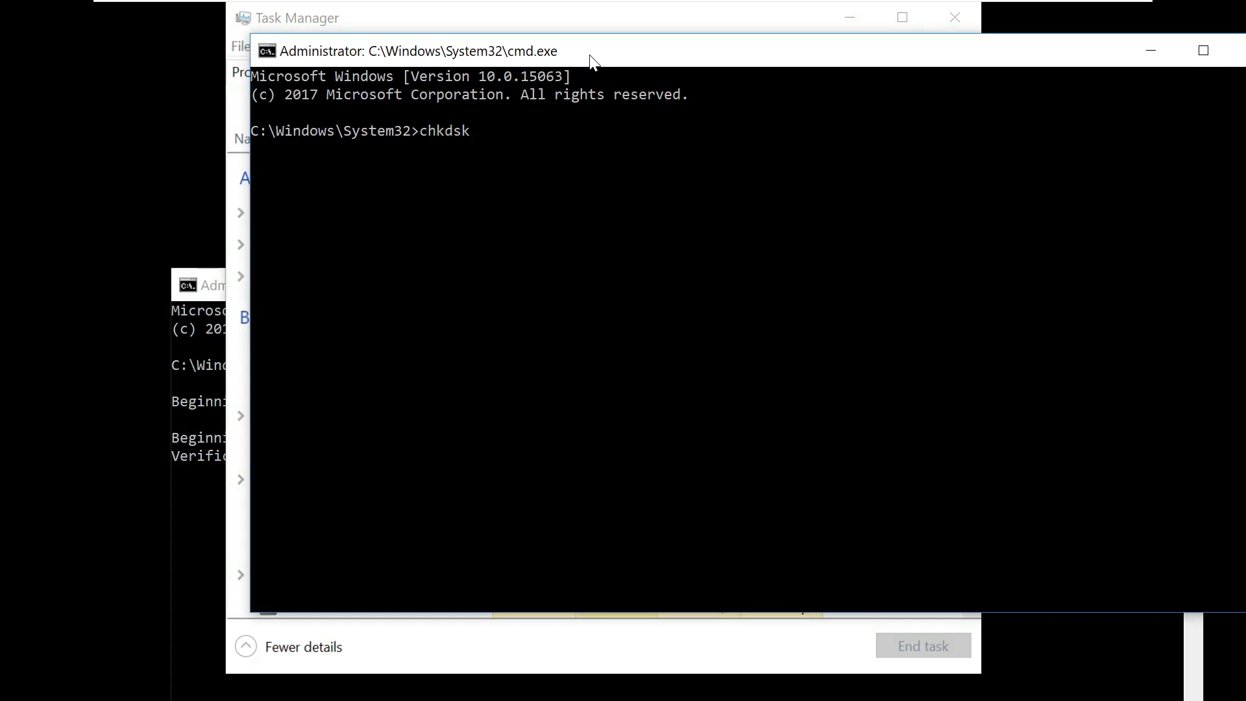
key(Return)
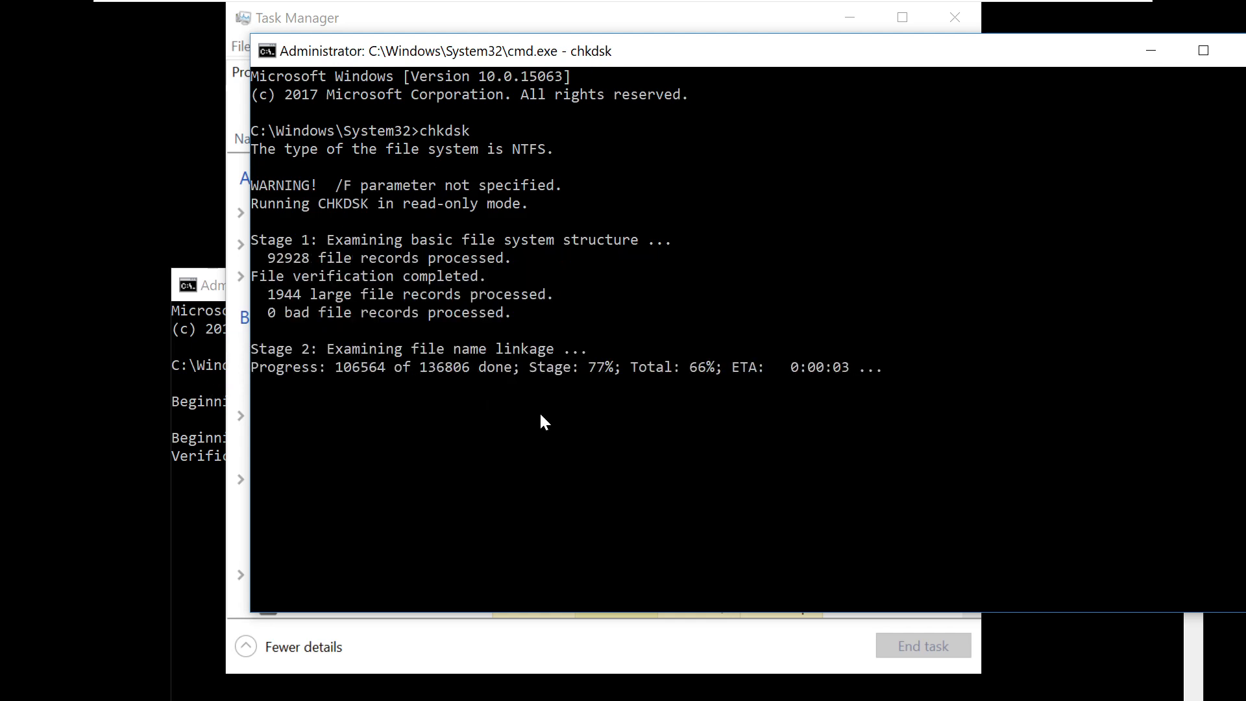
drag(206, 298, 138, 229)
click(550, 353)
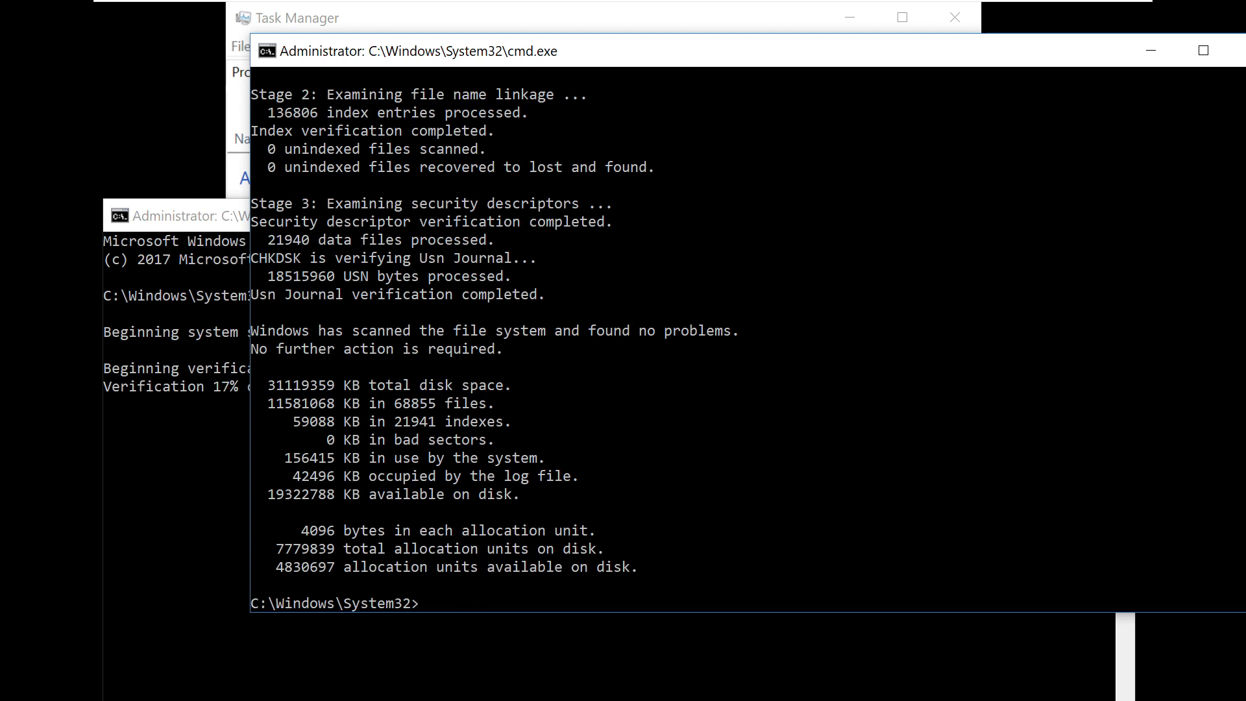
drag(683, 52, 684, 43)
click(536, 471)
text(exit)
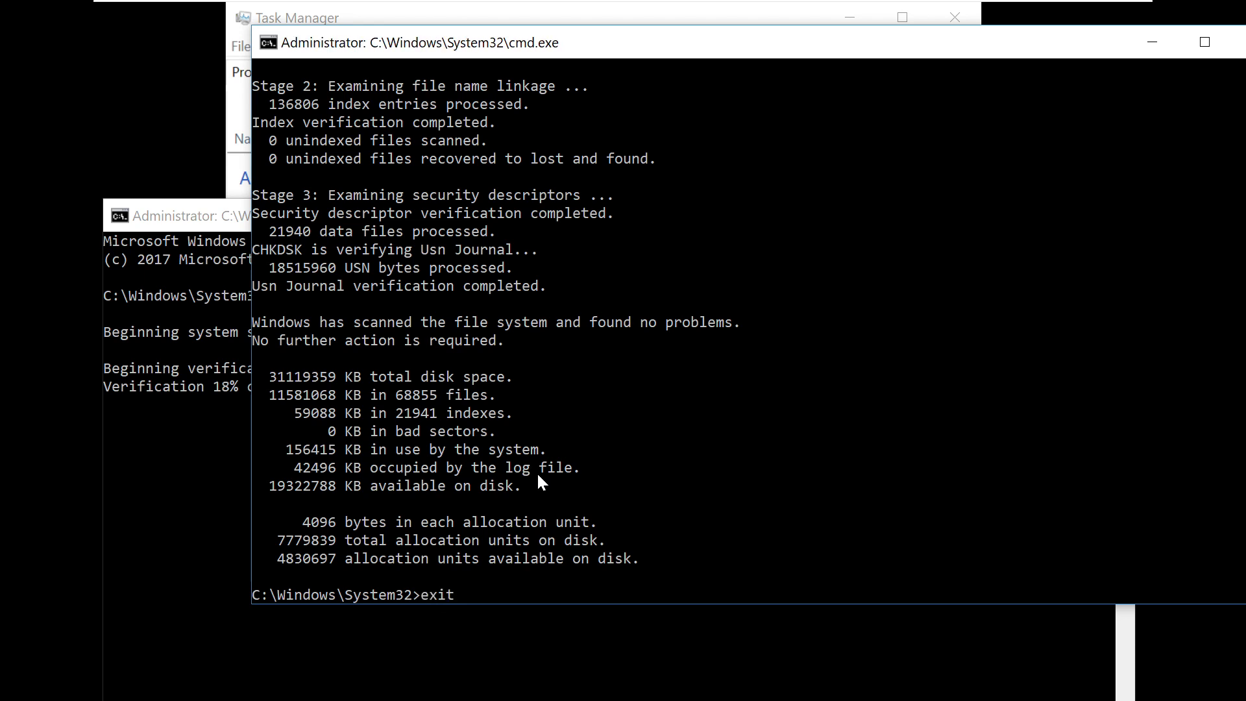
key(Return)
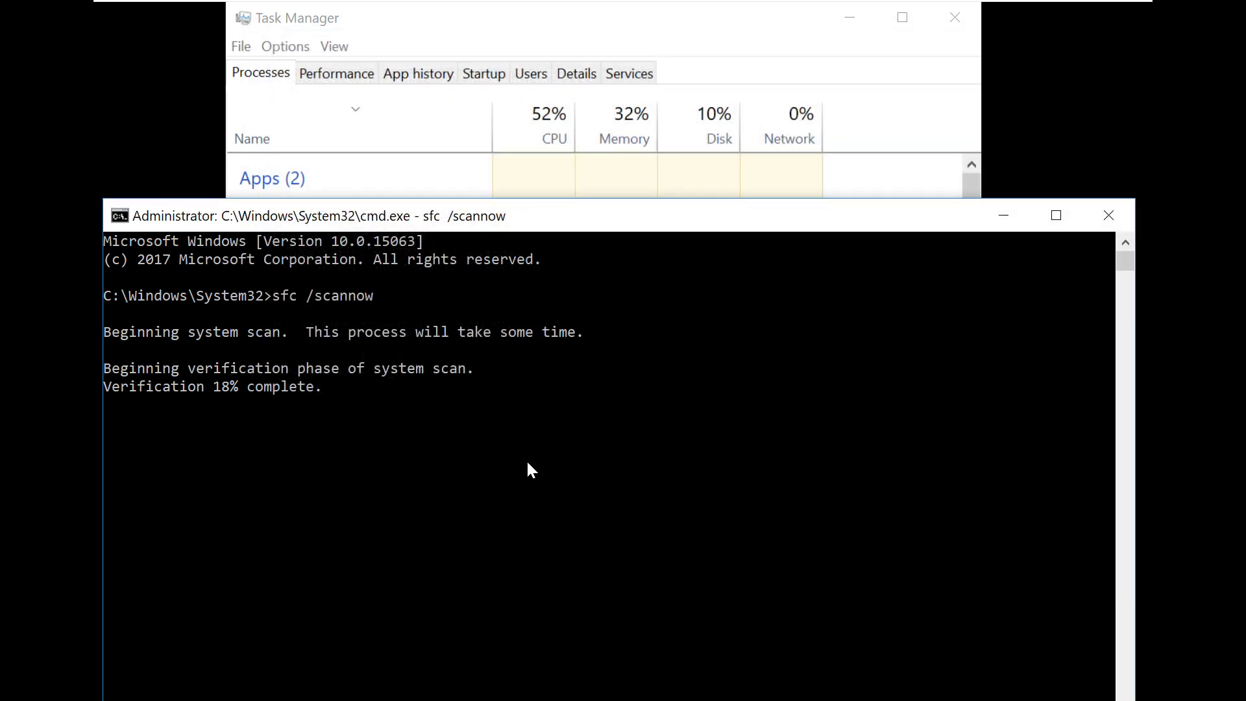
Step: Let sfc /scannow reach 100% with no integrity violations, then exit that console
drag(457, 226, 478, 108)
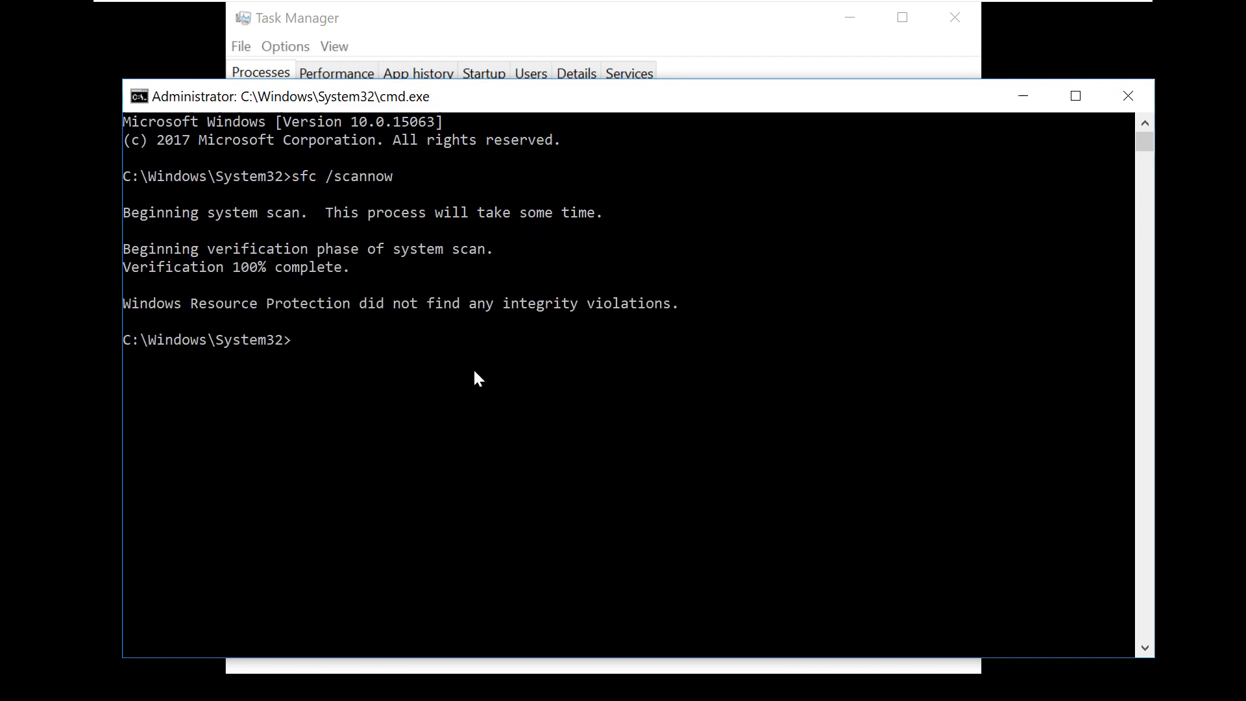
text(exit)
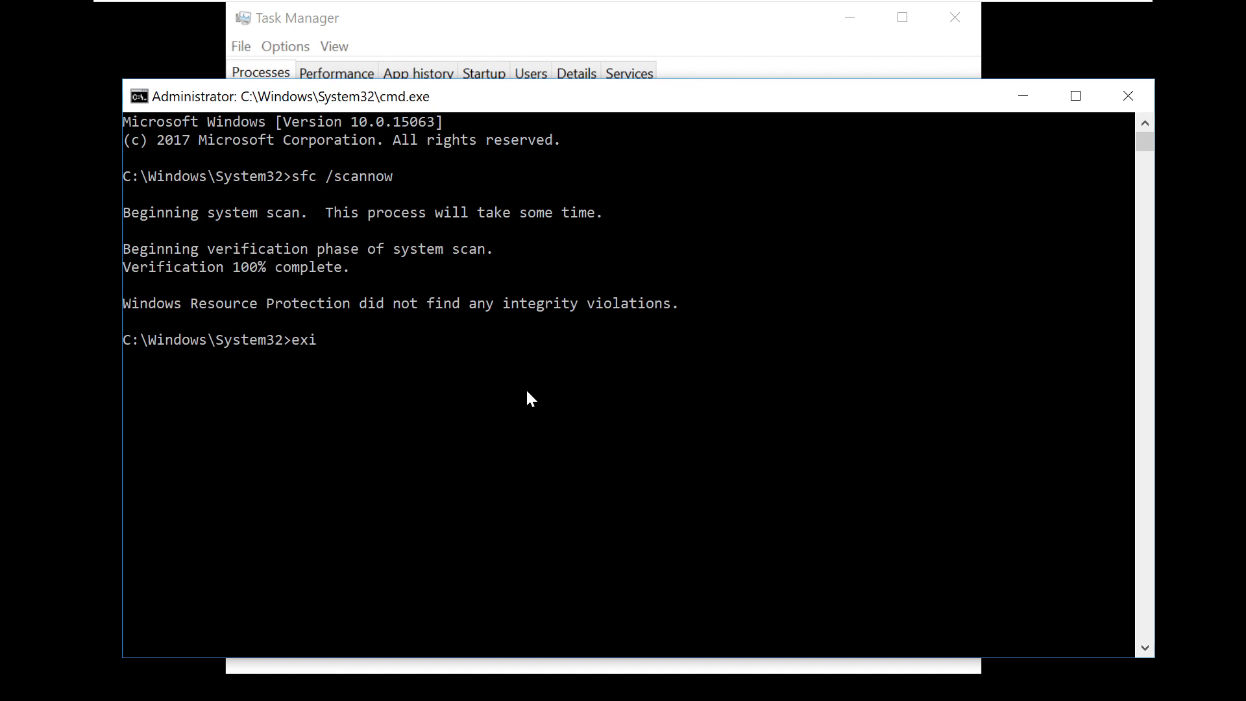
key(Return)
click(241, 46)
Step: Launch msconfig with administrative privileges as a new task from Task Manager
click(298, 71)
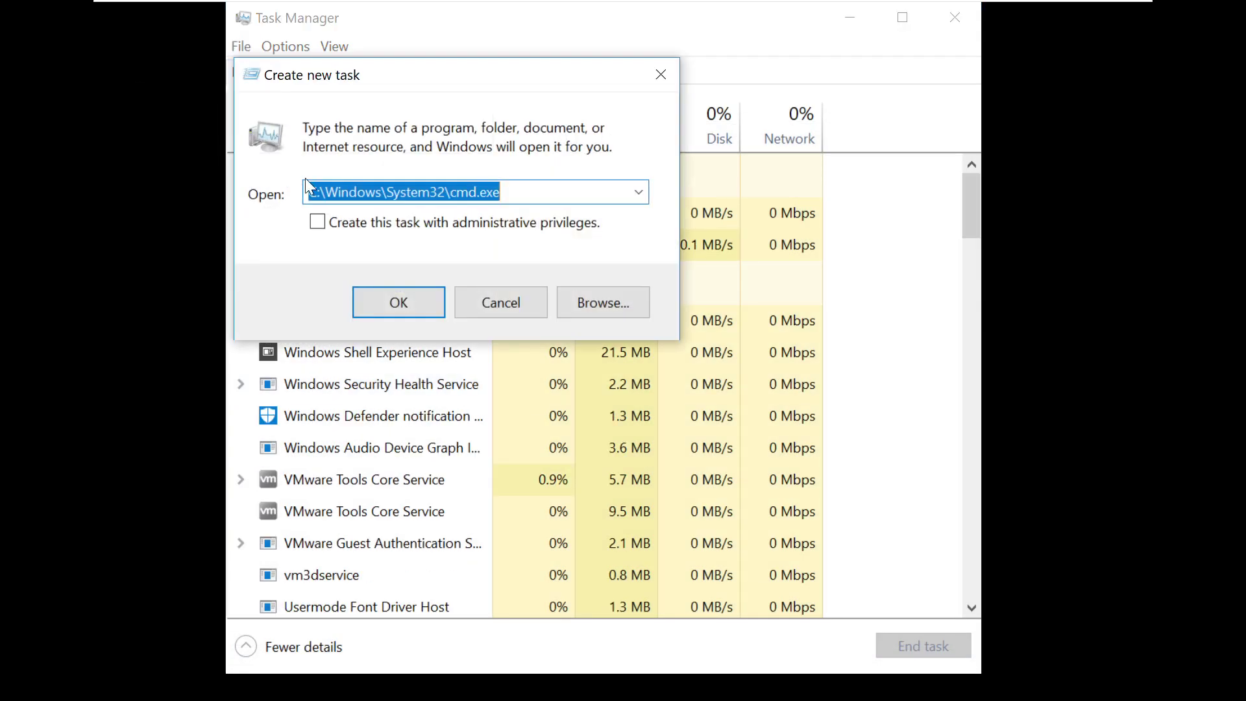
text(mscon)
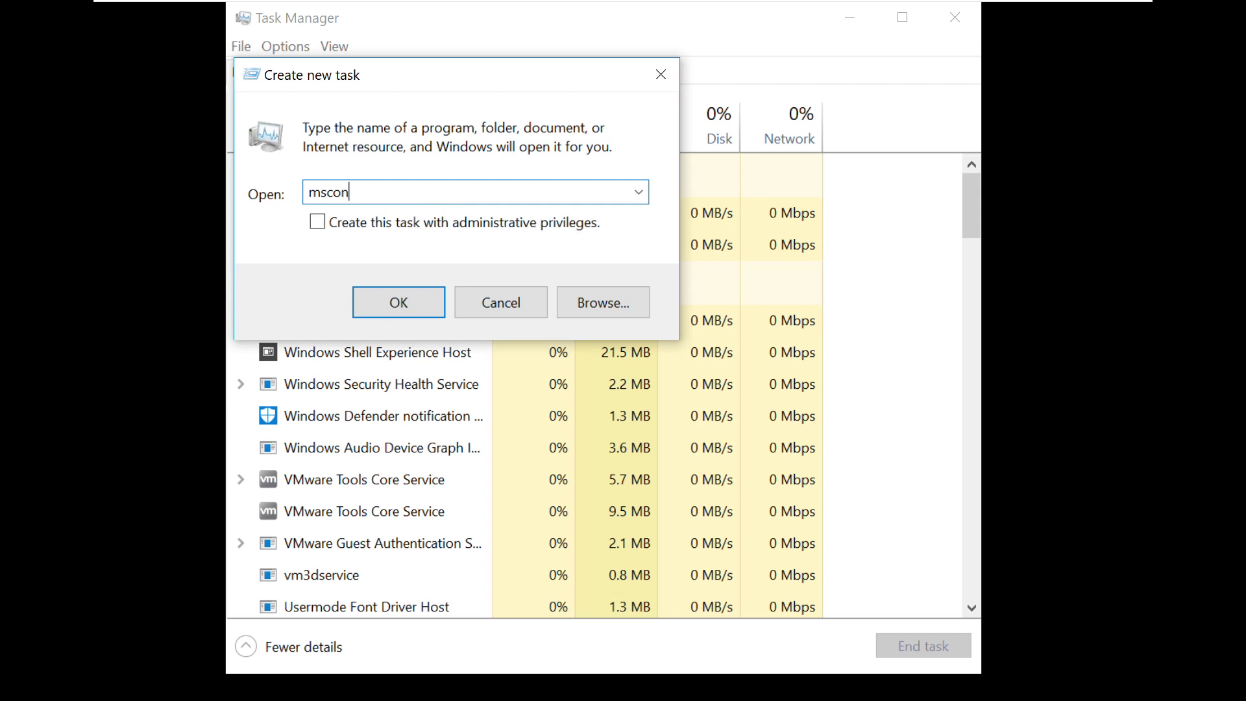
text(fig)
click(373, 227)
click(402, 310)
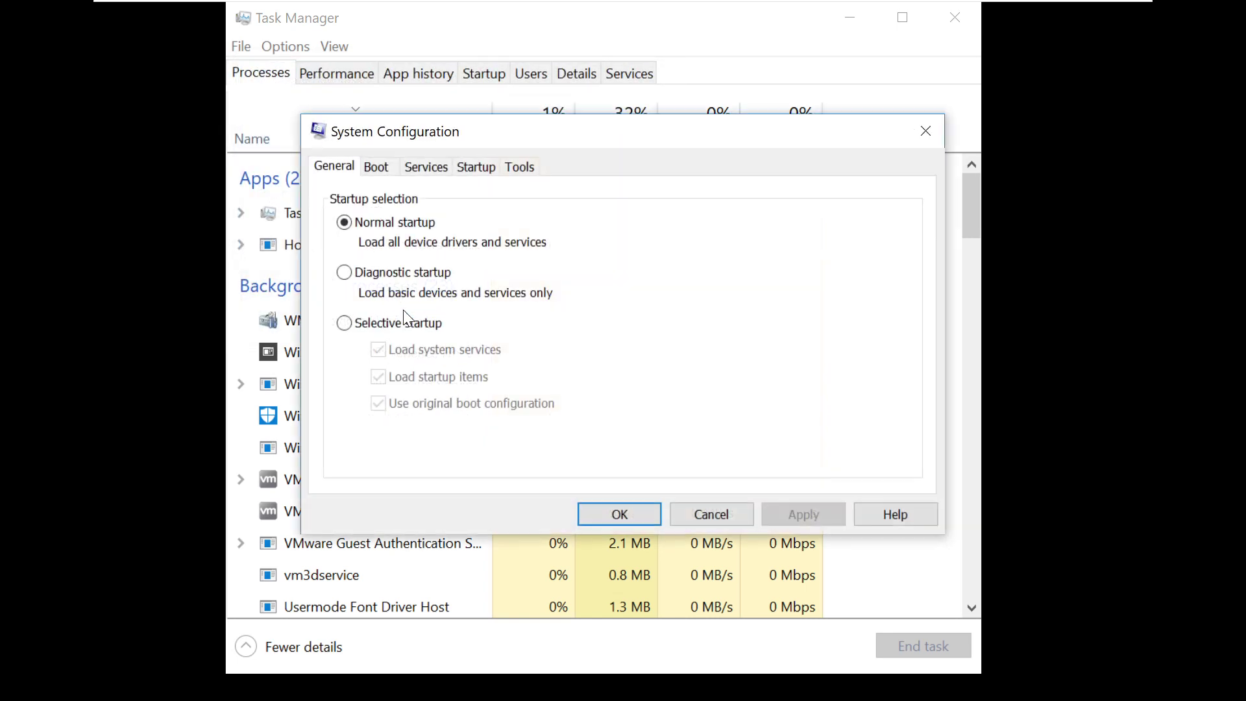
Step: Enable Safe boot (Minimal) on the Boot tab, apply it, and restart into Safe Mode
click(375, 167)
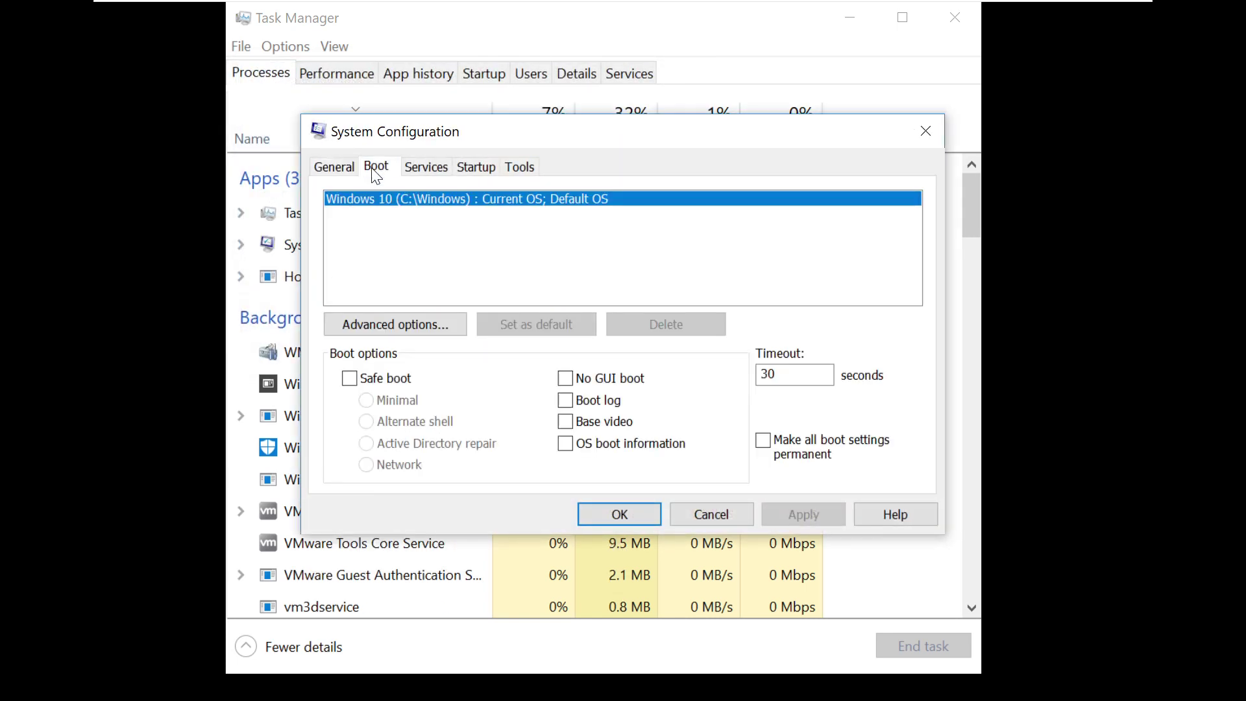
click(350, 380)
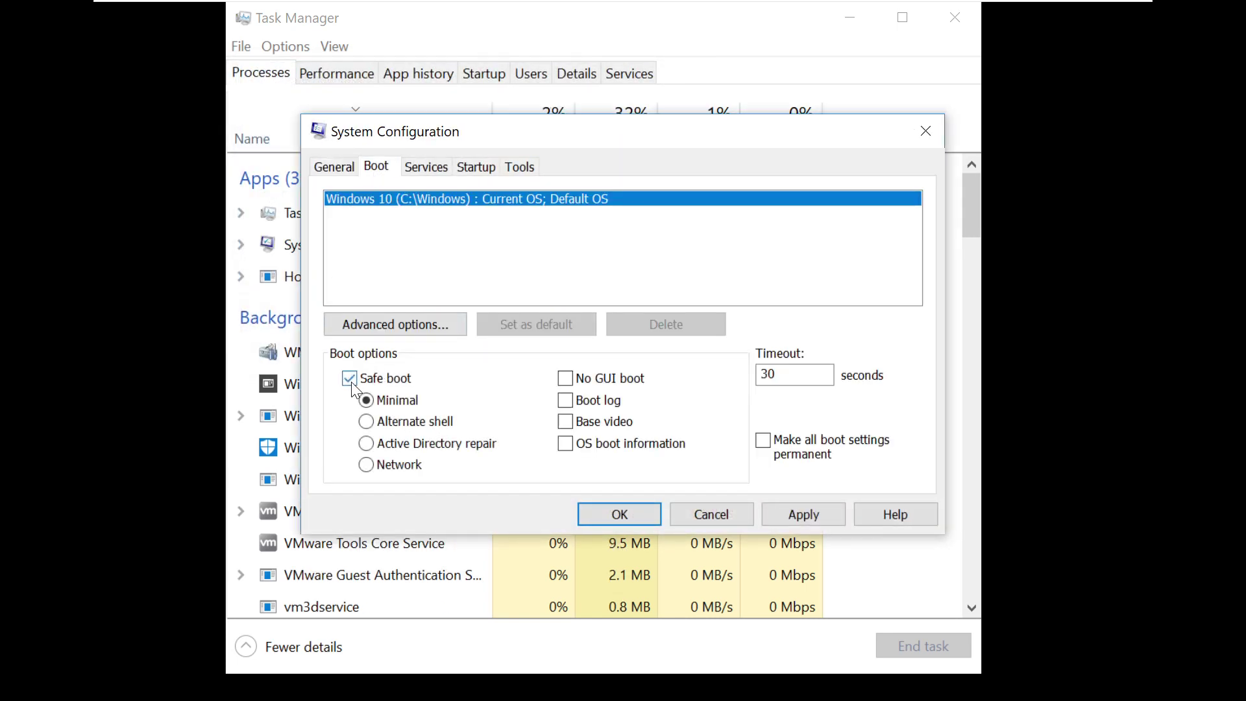
click(779, 515)
click(635, 515)
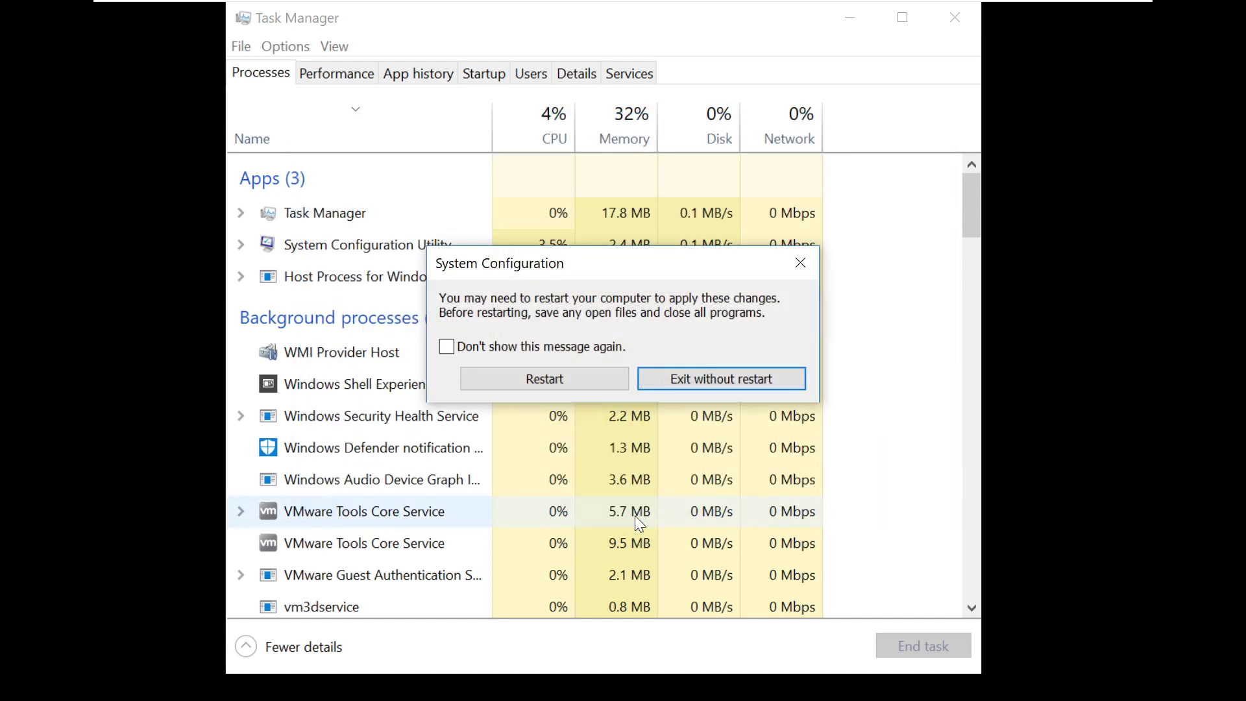
click(544, 379)
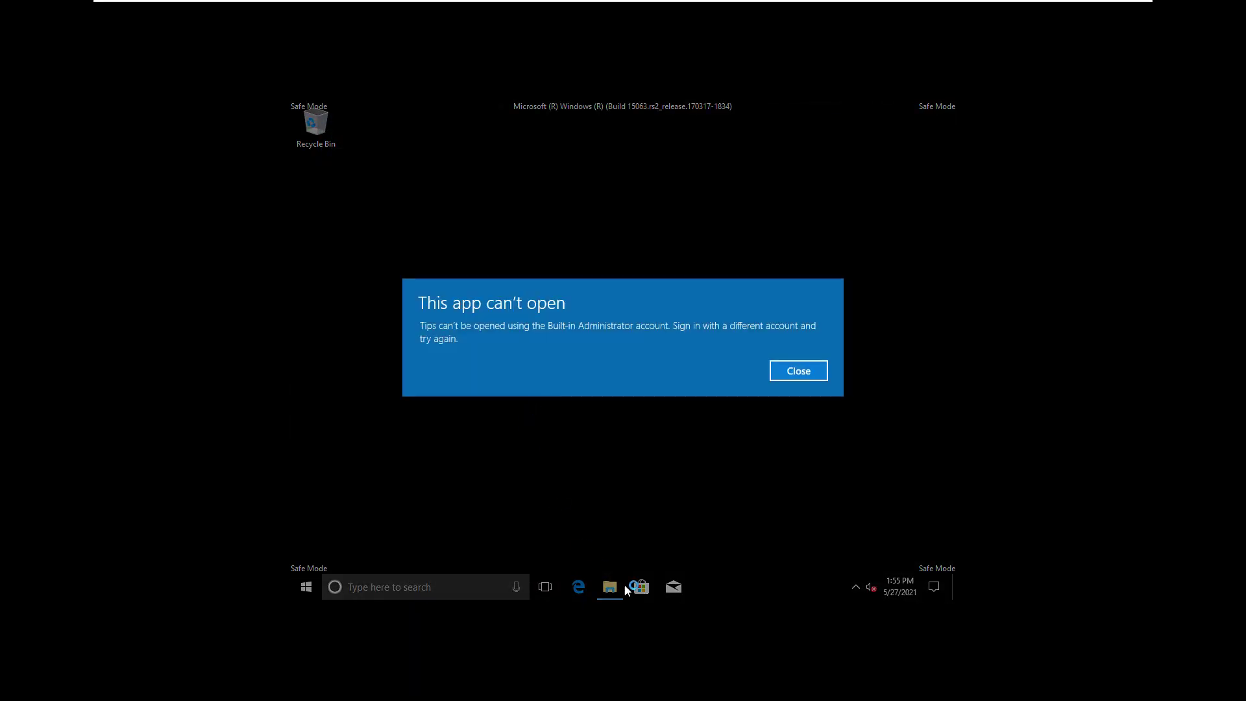
Step: Close the 'This app can't open' message about Tips on the Safe Mode desktop
click(781, 367)
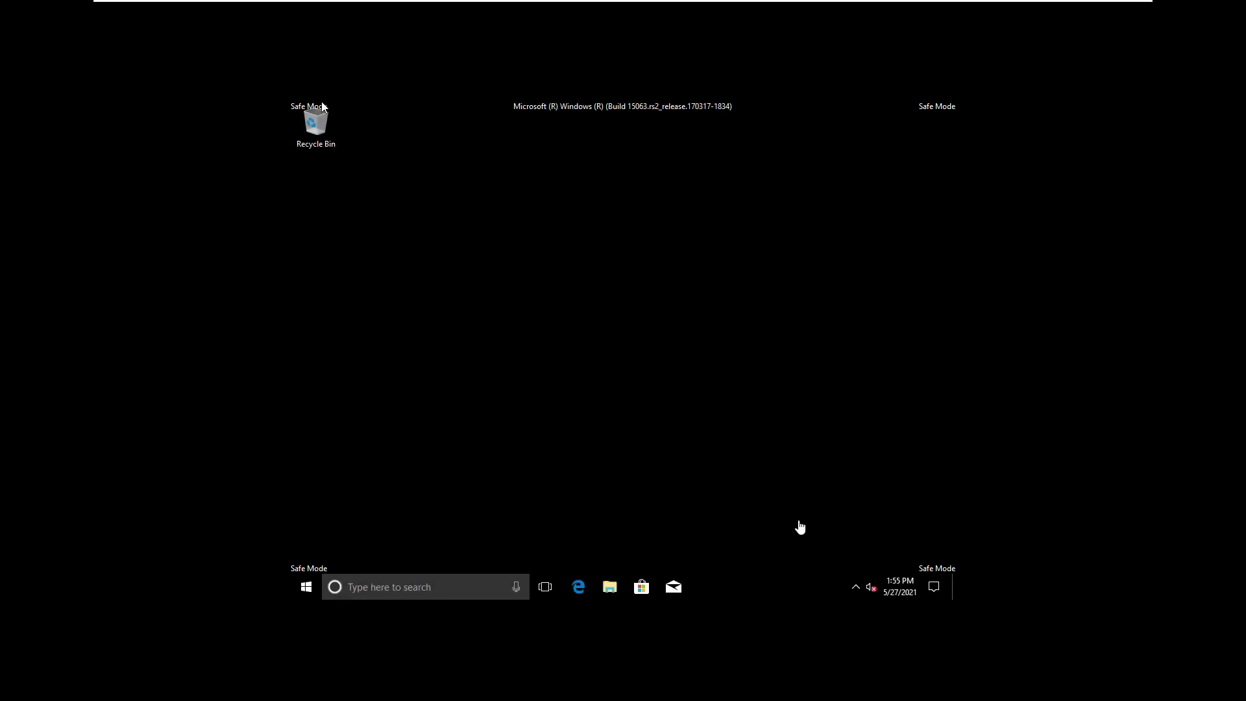
drag(503, 236, 481, 263)
Step: Open Control Panel via Start search, set View by to Category, and open Uninstall a program
key(super)
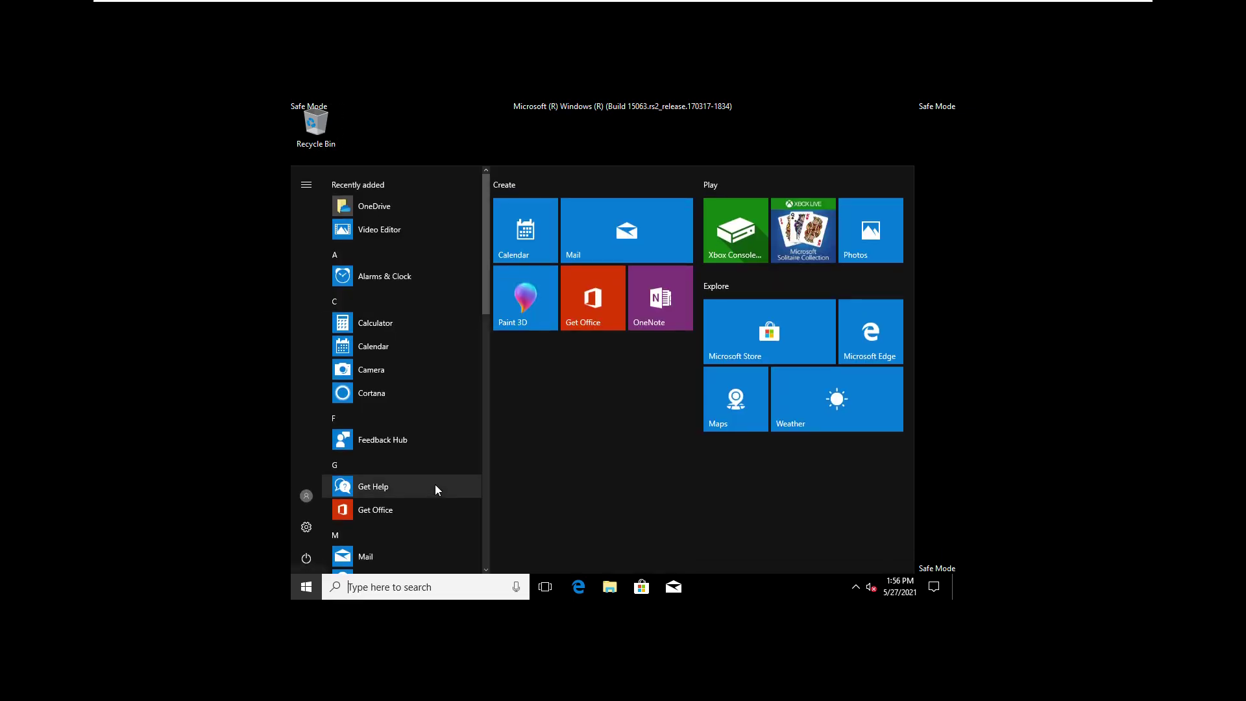
text(unin)
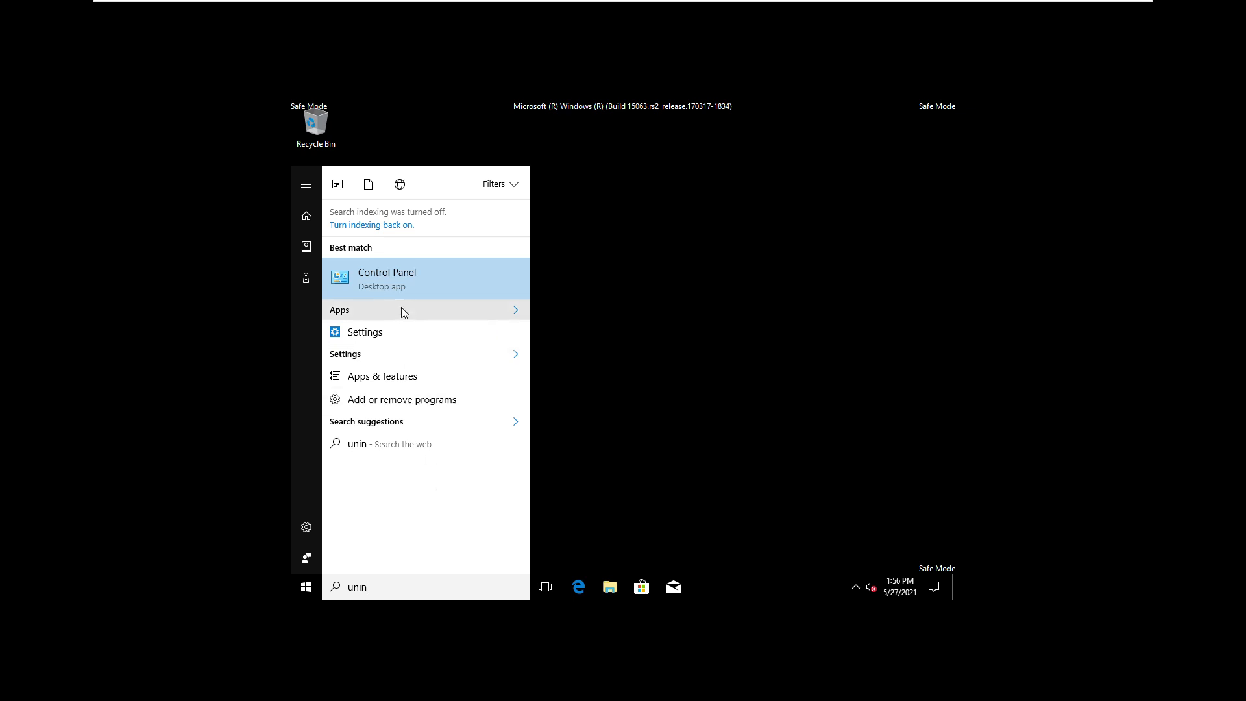
click(397, 278)
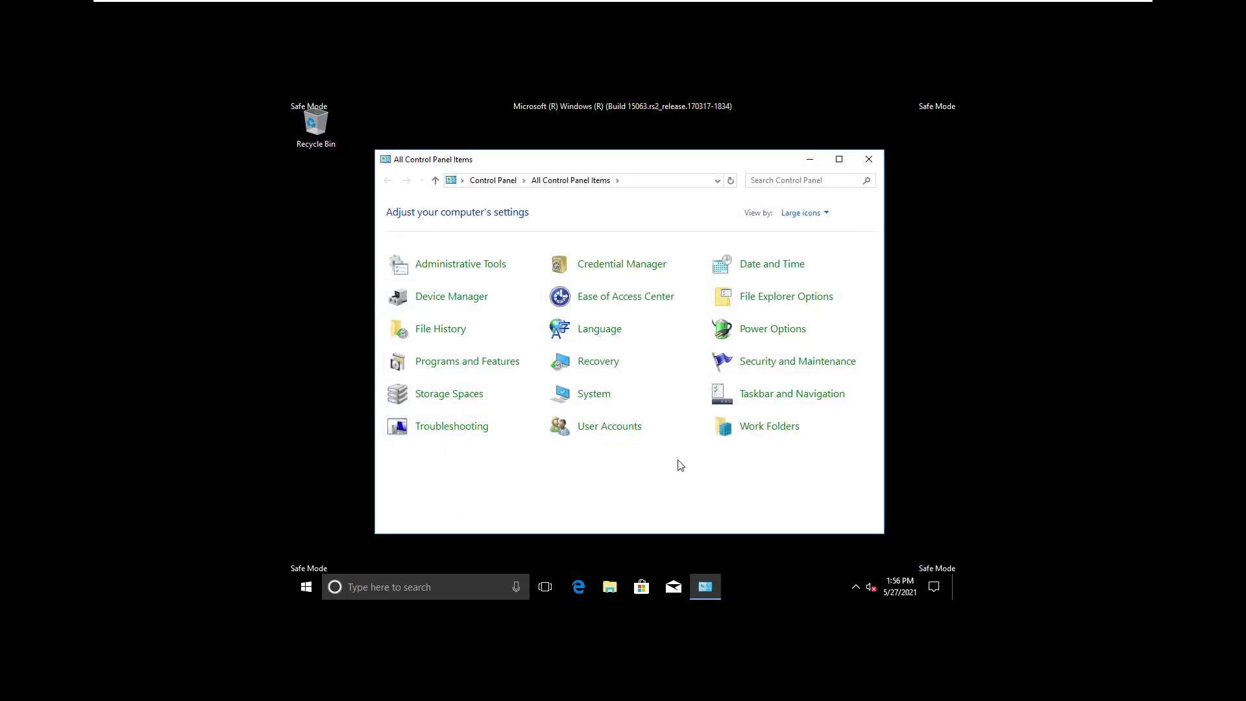
click(866, 159)
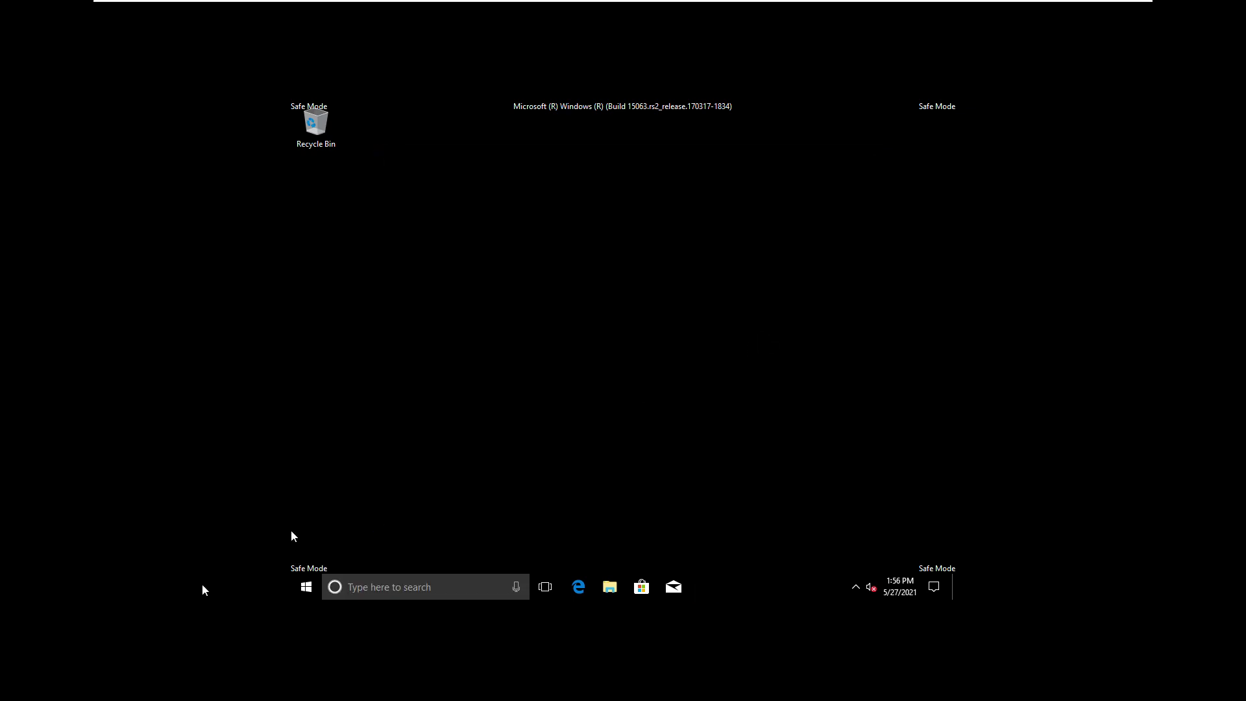
click(292, 583)
text(control)
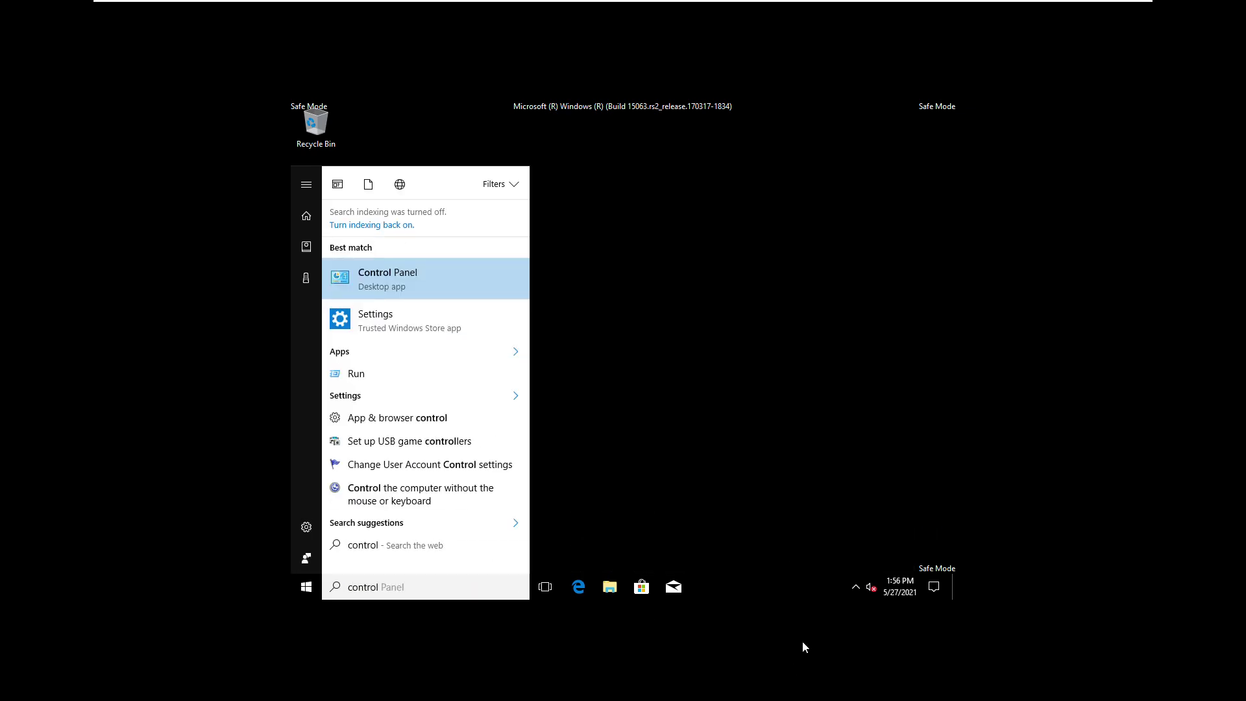
click(451, 280)
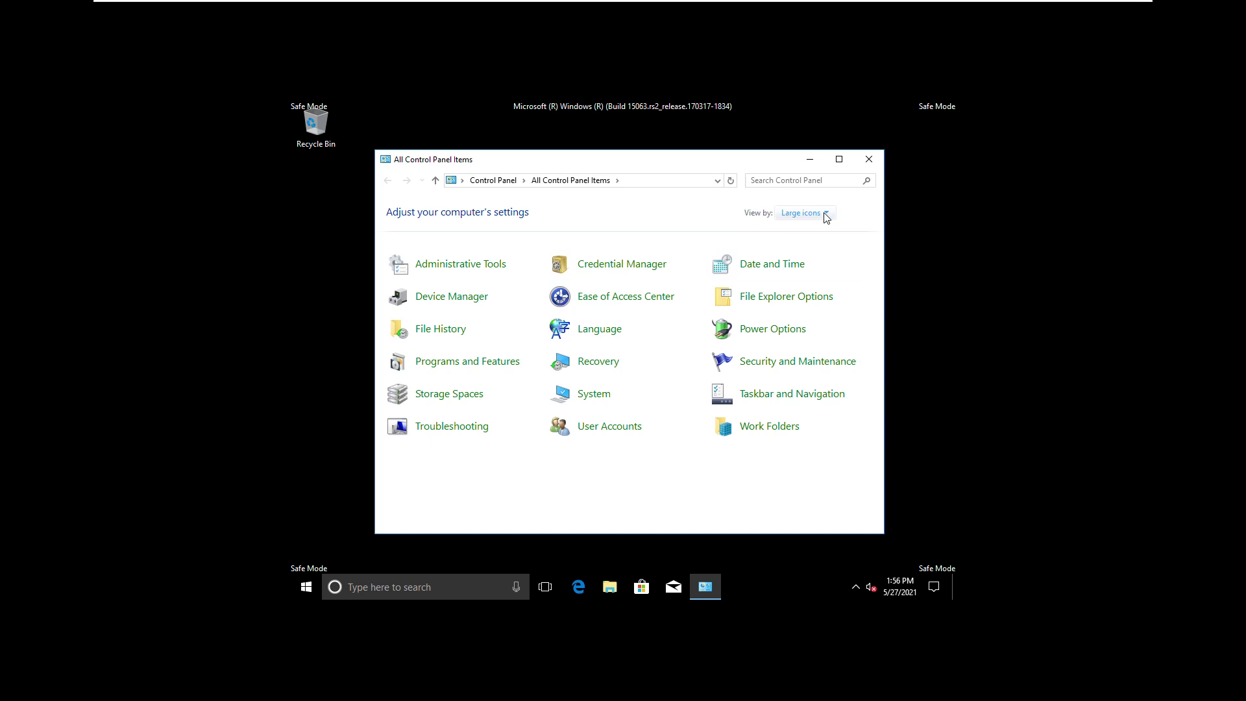
click(824, 213)
click(815, 234)
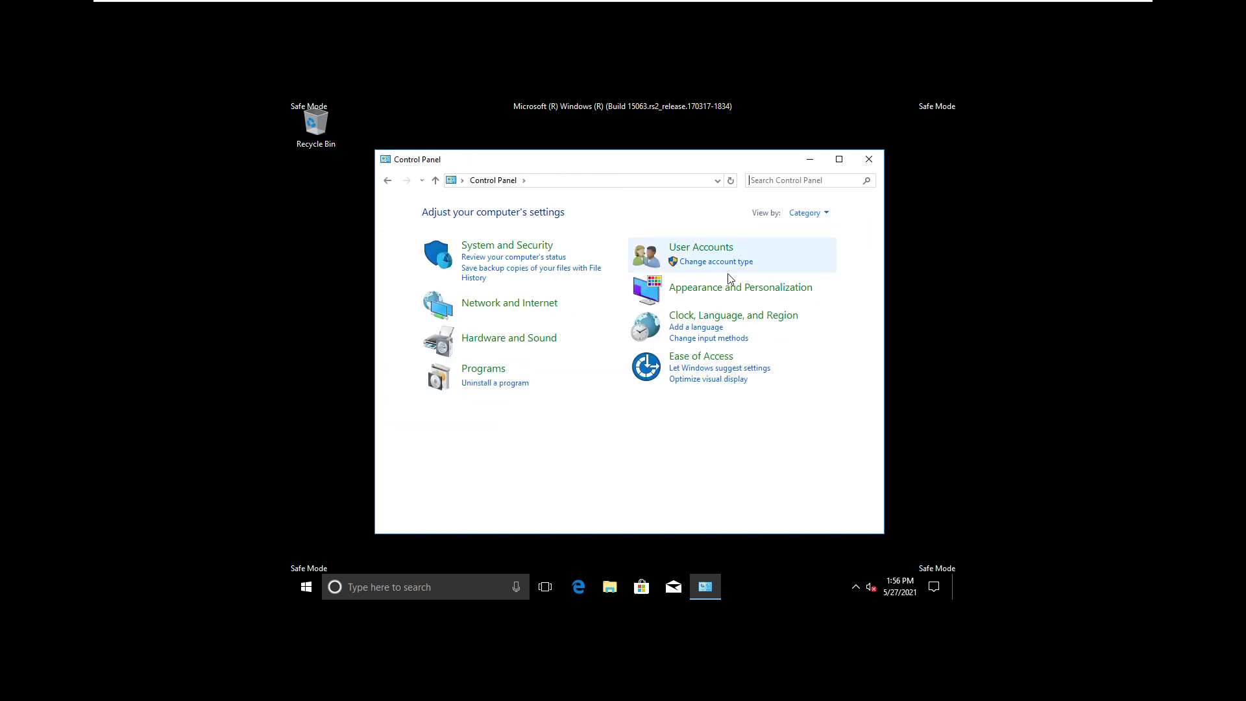
click(499, 388)
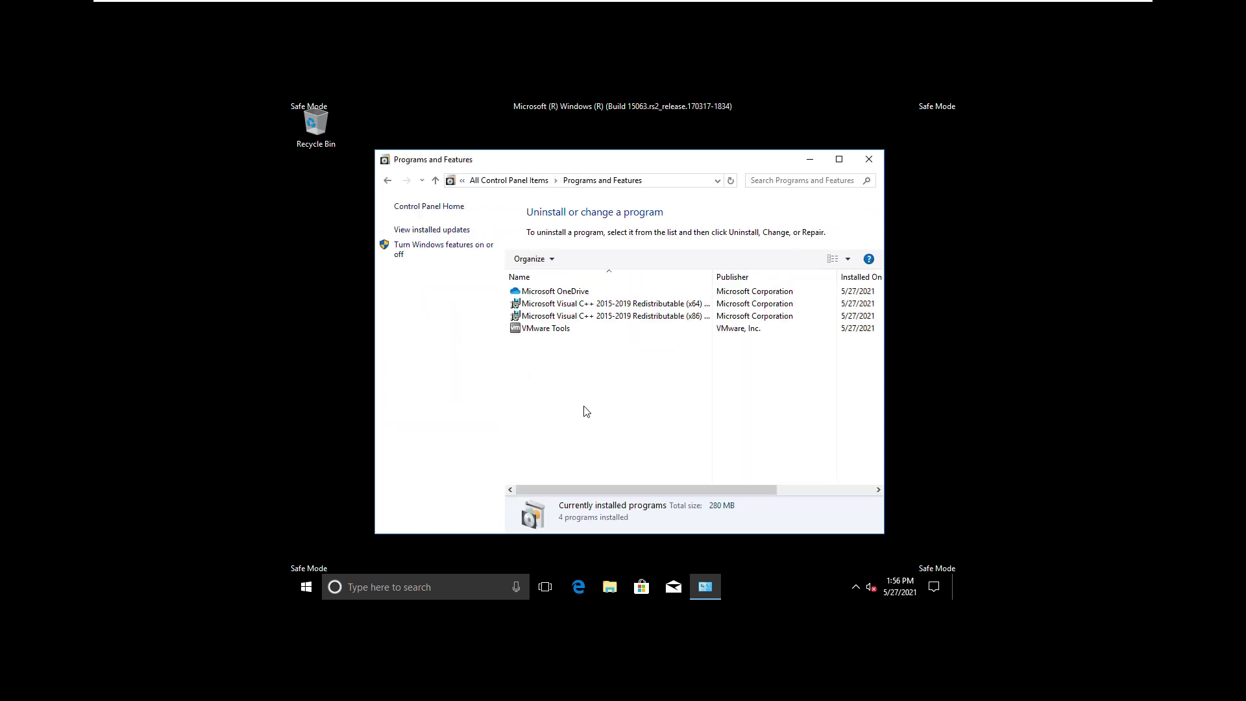
Step: Try uninstalling Microsoft OneDrive, acknowledge the please-wait message, and close Programs and Features
click(552, 330)
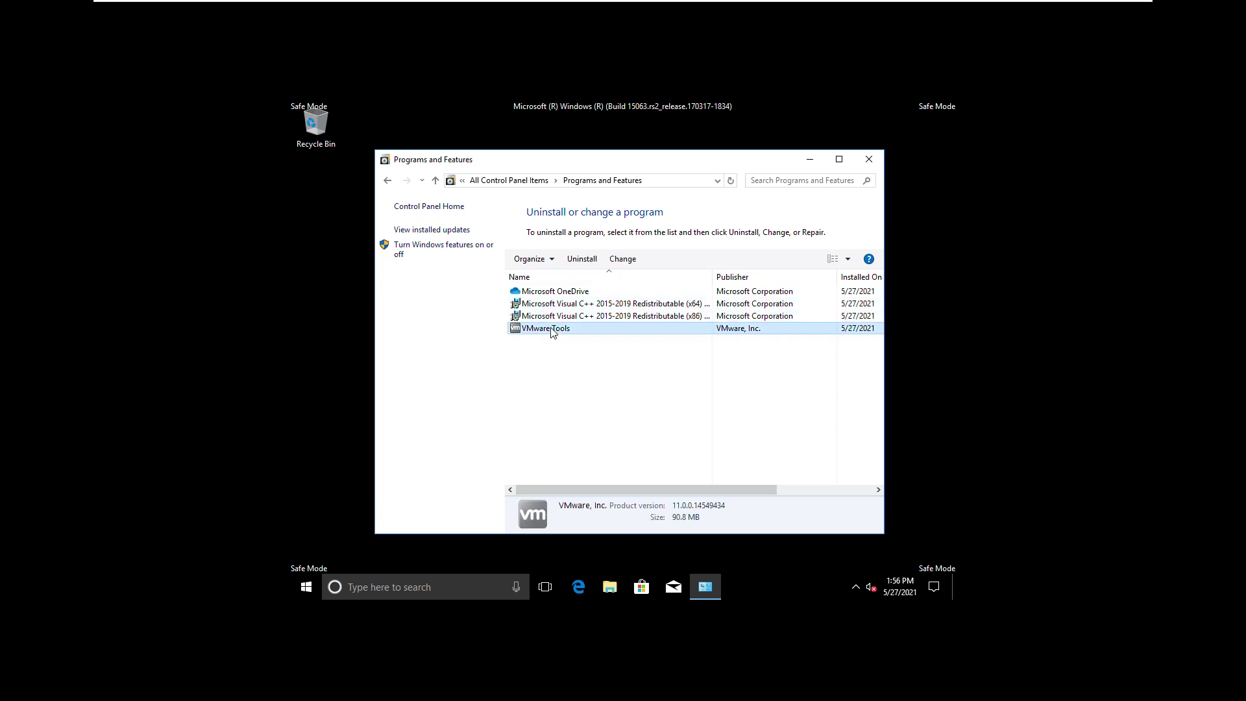
click(559, 316)
click(564, 304)
click(569, 294)
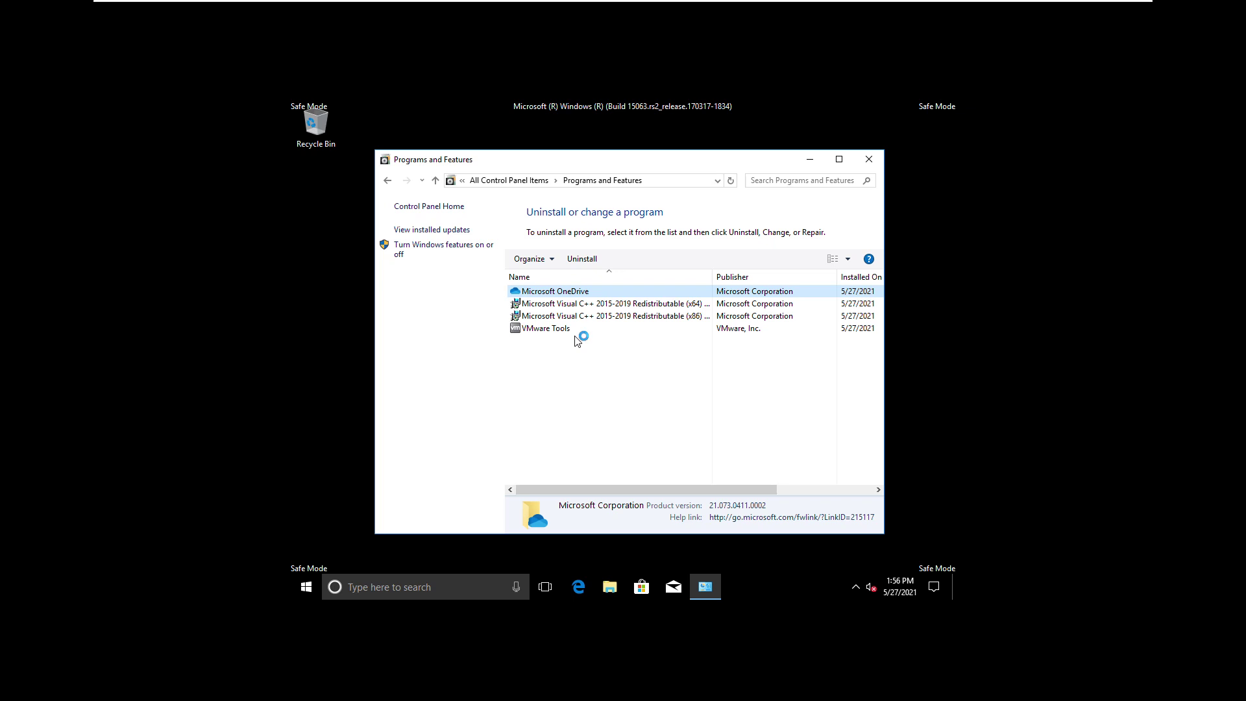
right_click(568, 296)
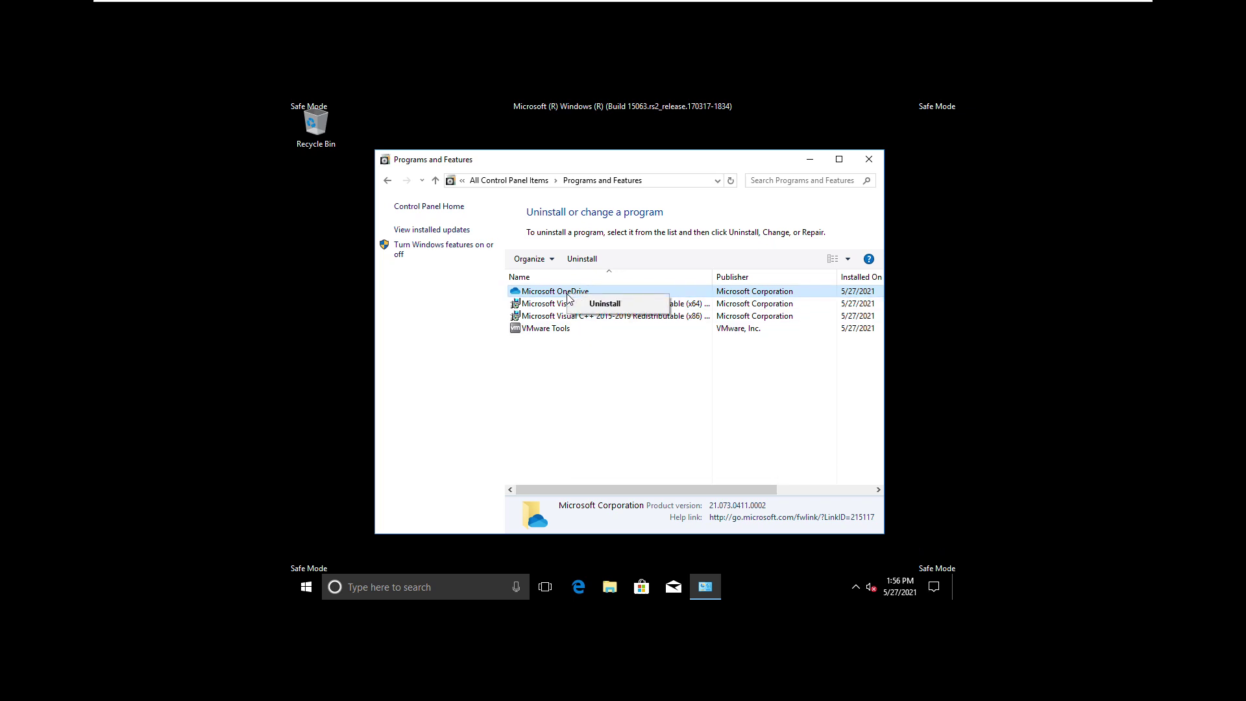
click(608, 308)
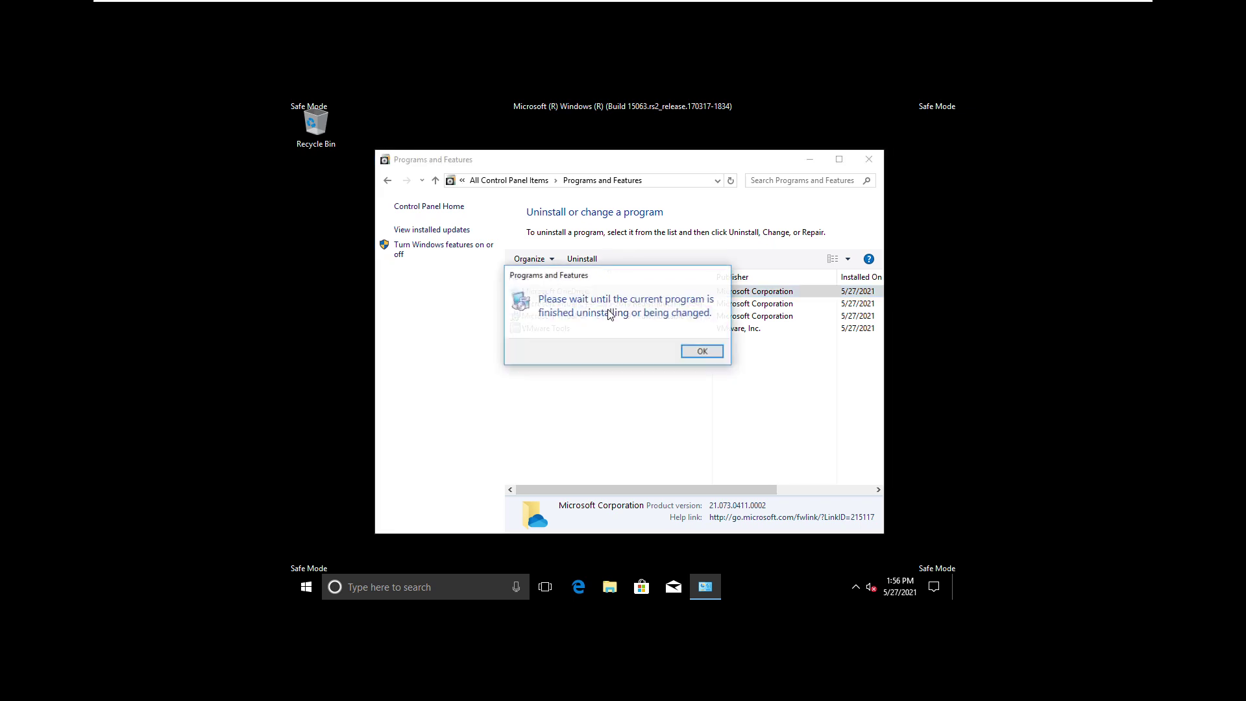
click(703, 352)
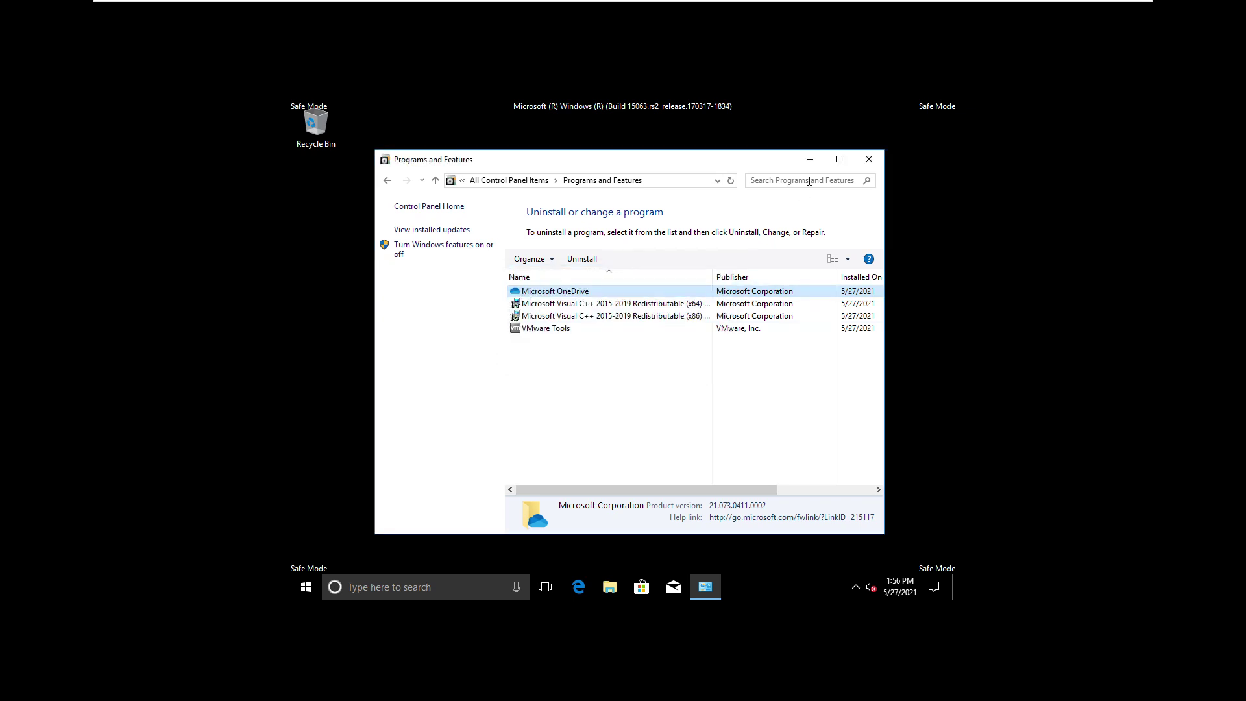
click(869, 158)
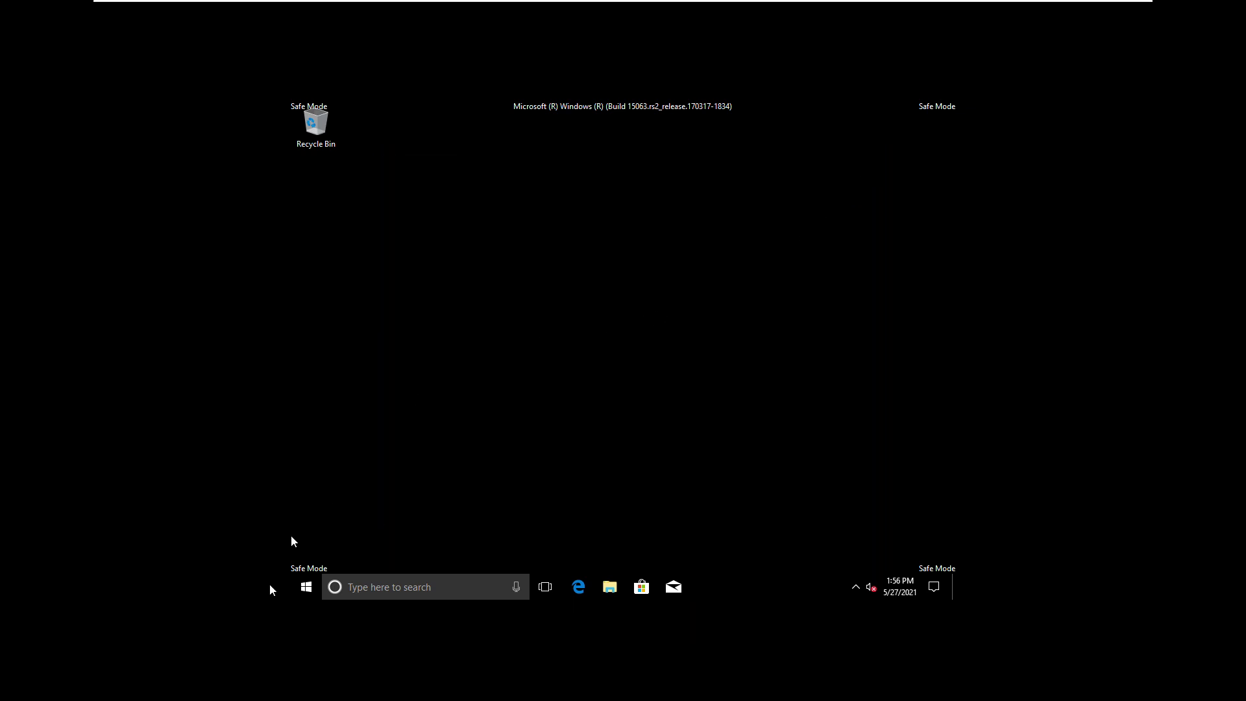
click(306, 587)
Step: Back out of the Start power menu and launch msconfig from the Win+R Run box
click(307, 557)
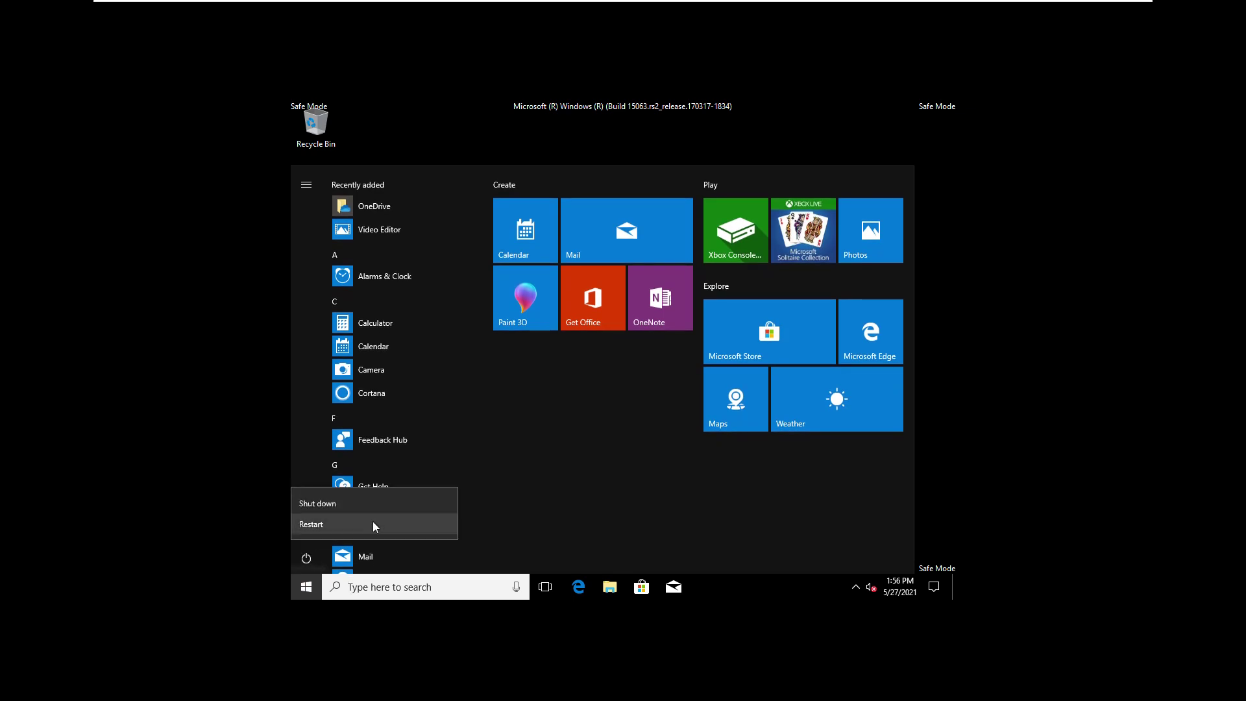
click(476, 529)
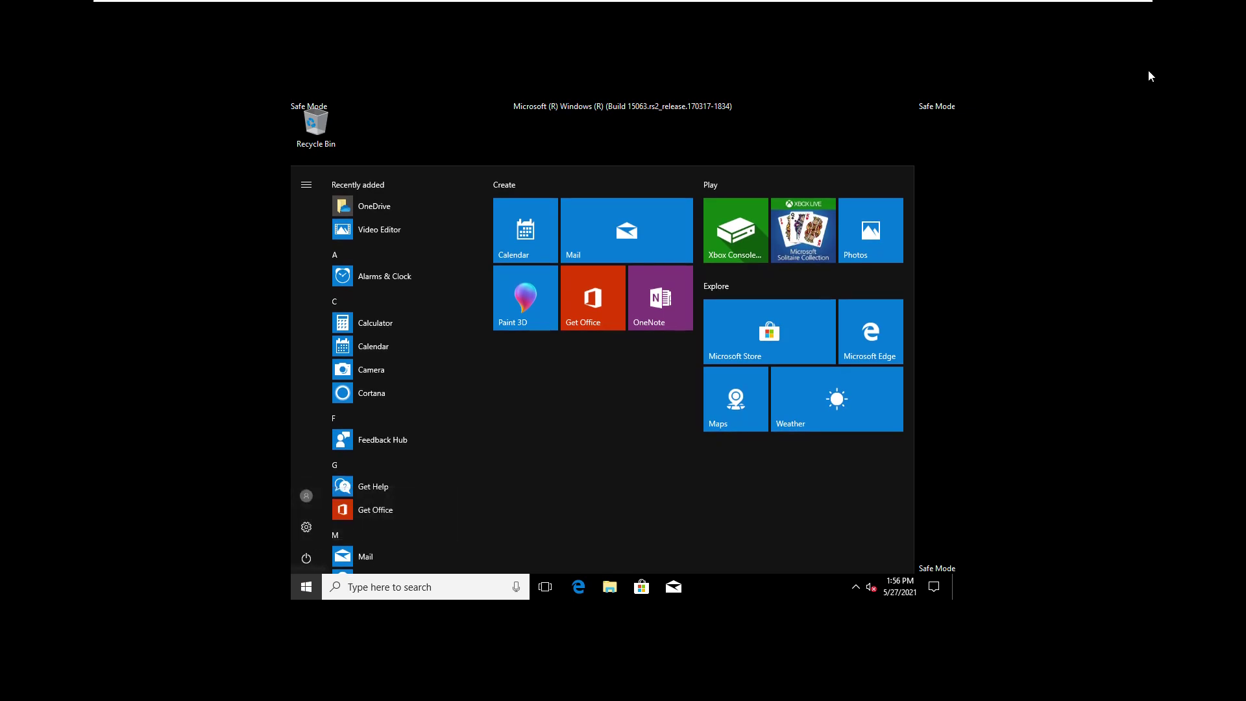
click(945, 128)
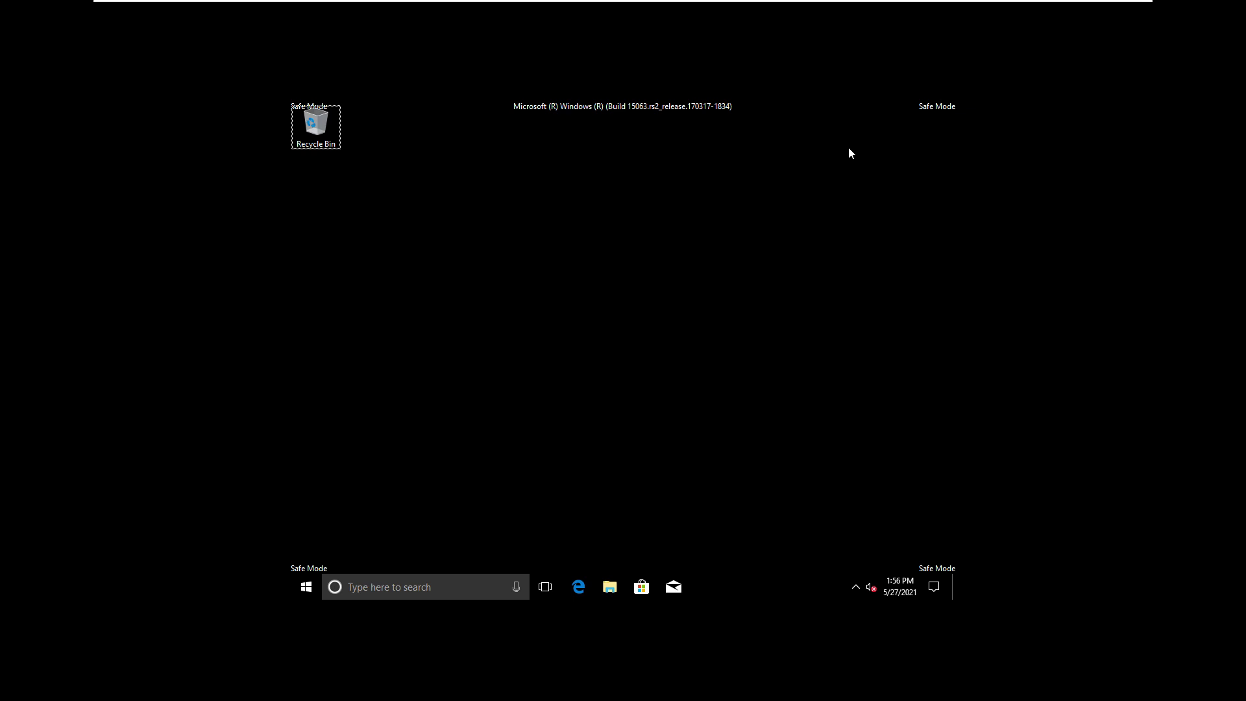
key(super+r)
text(msconfi)
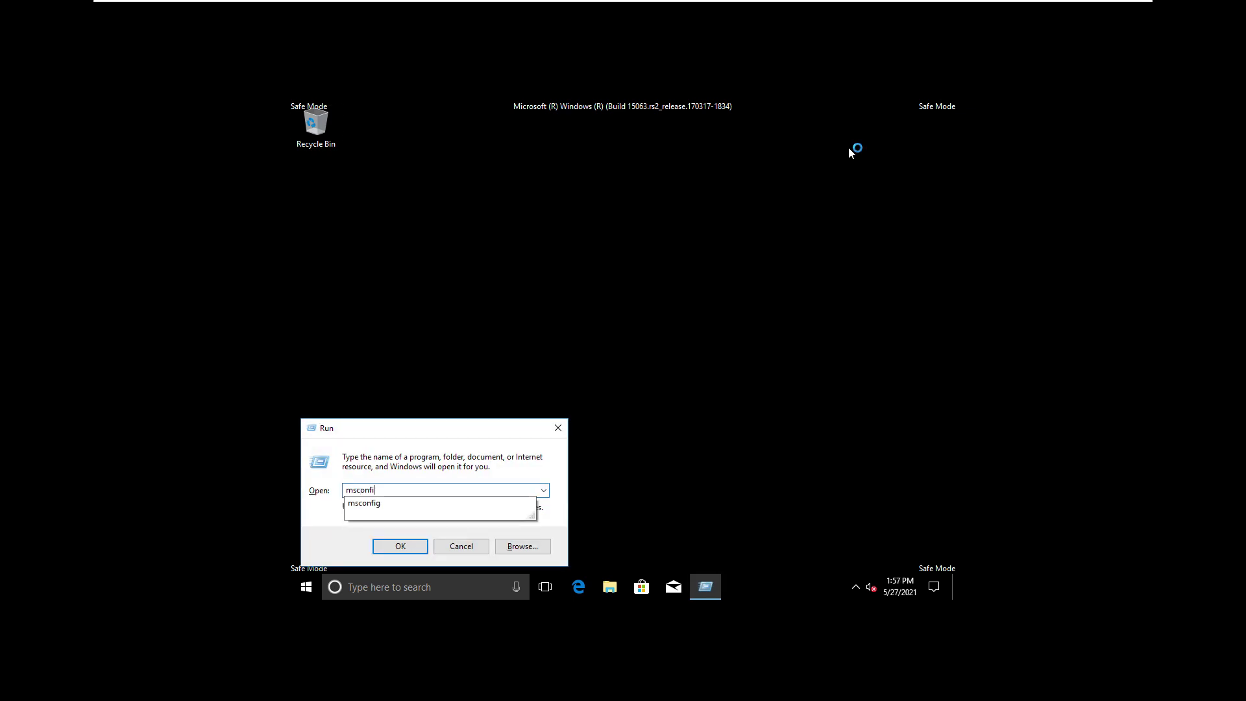
key(ctrl+a)
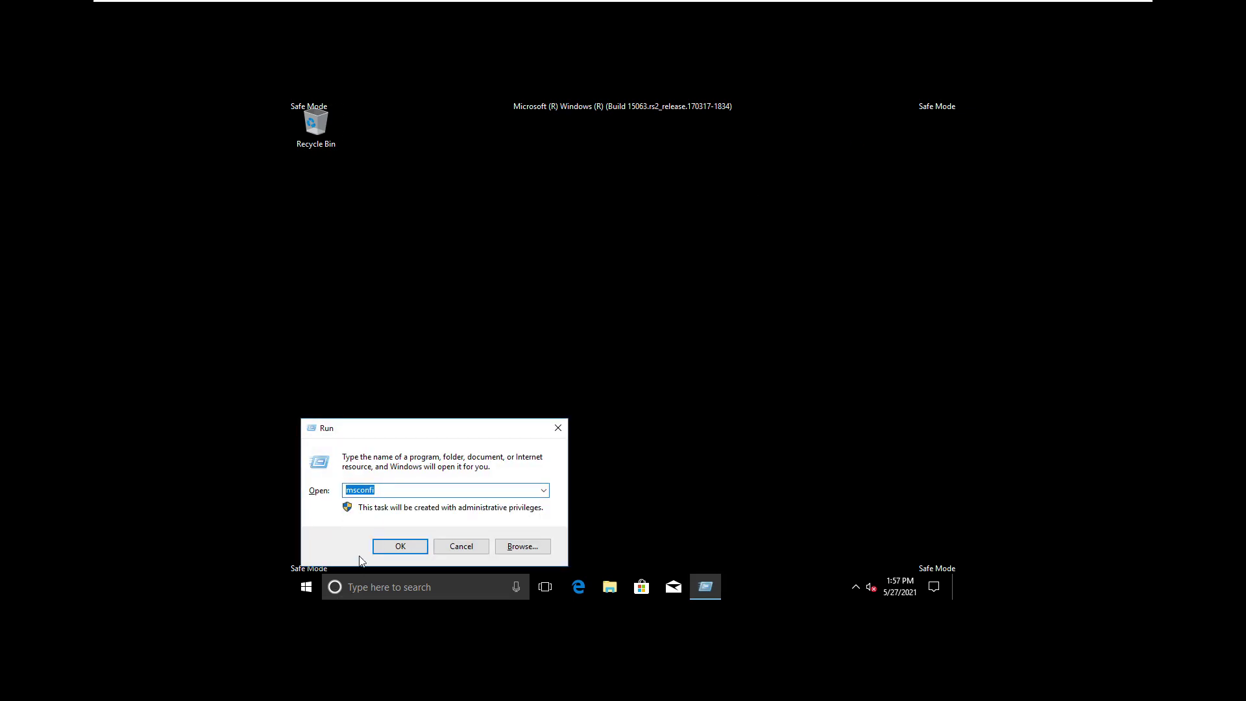
click(406, 489)
click(397, 547)
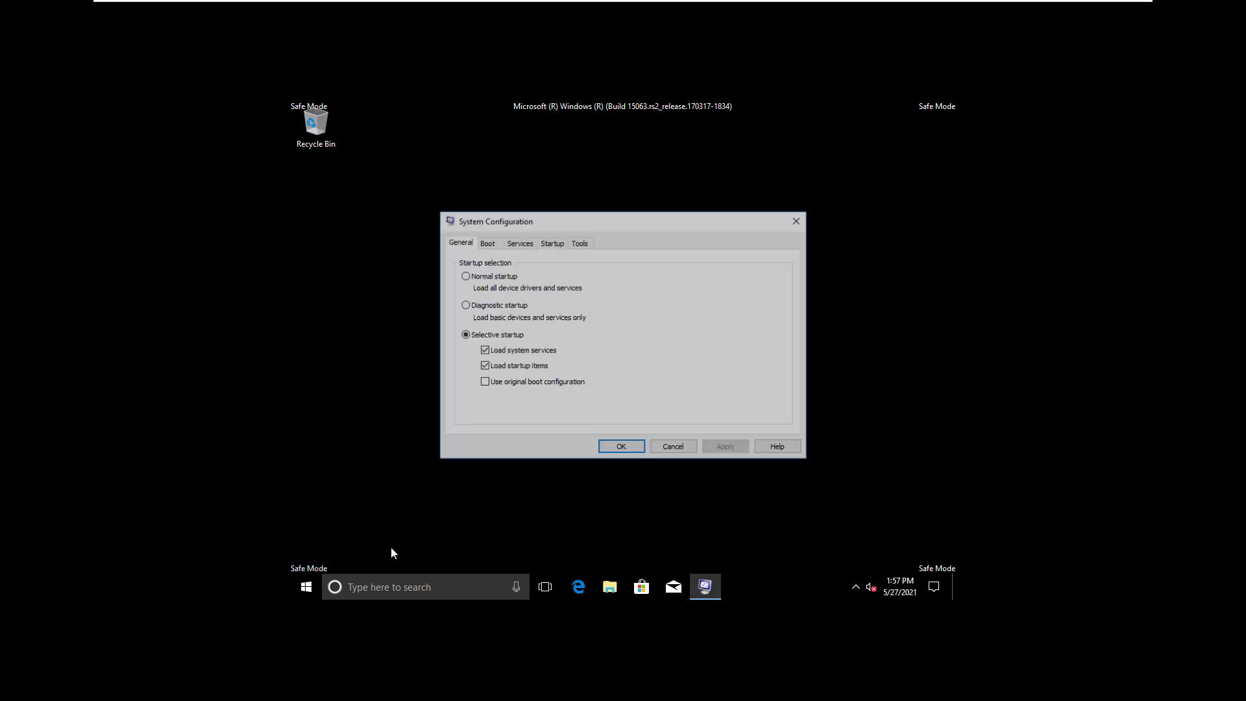
Step: Uncheck Safe boot on the Boot tab, apply, and restart Windows normally
click(488, 243)
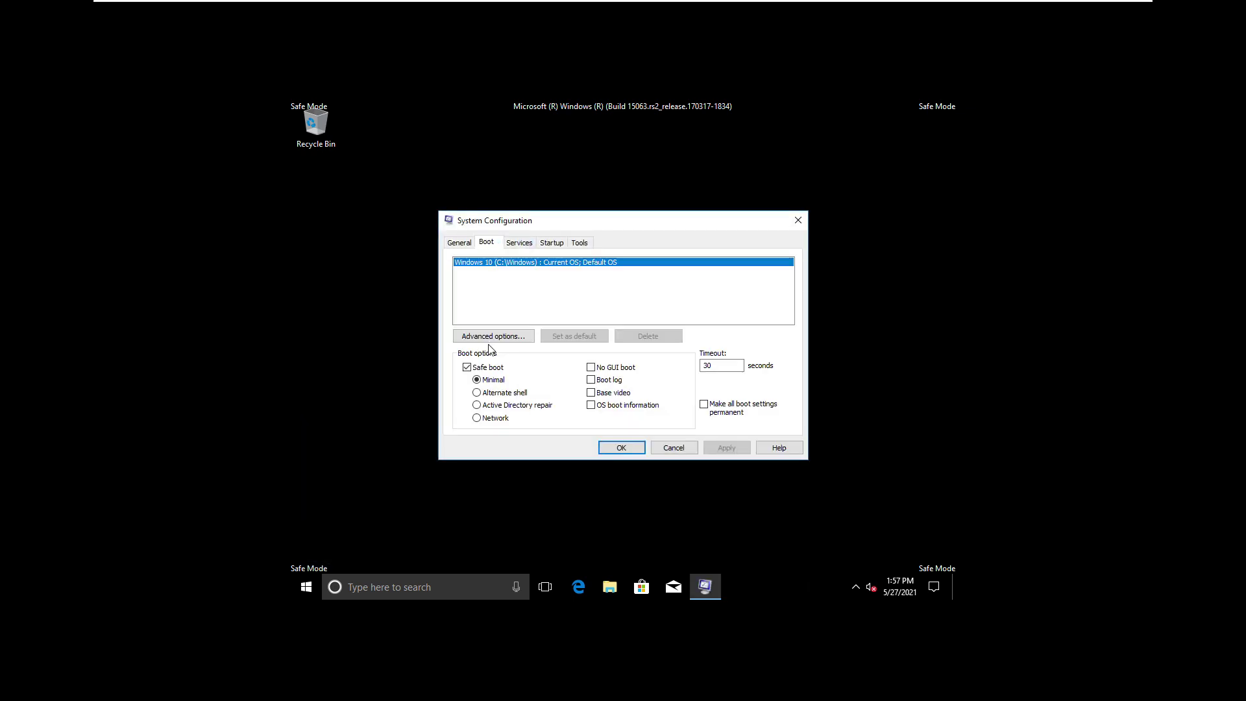
click(466, 368)
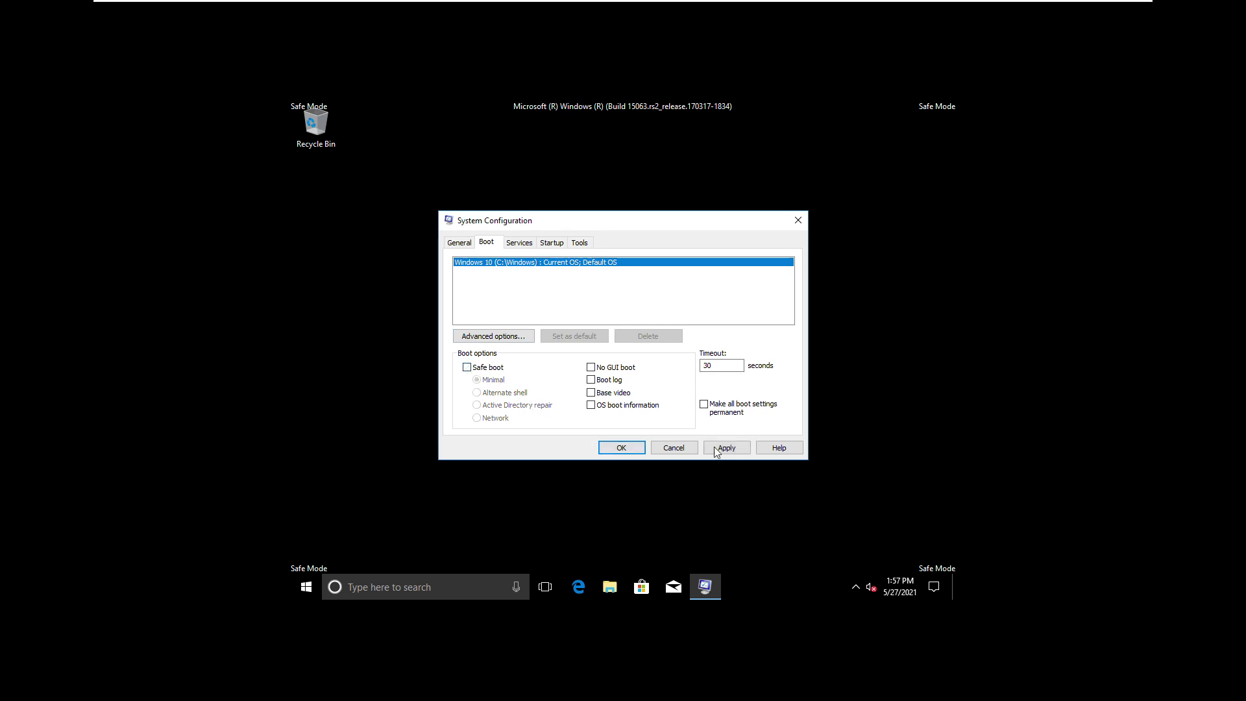
click(724, 448)
click(635, 452)
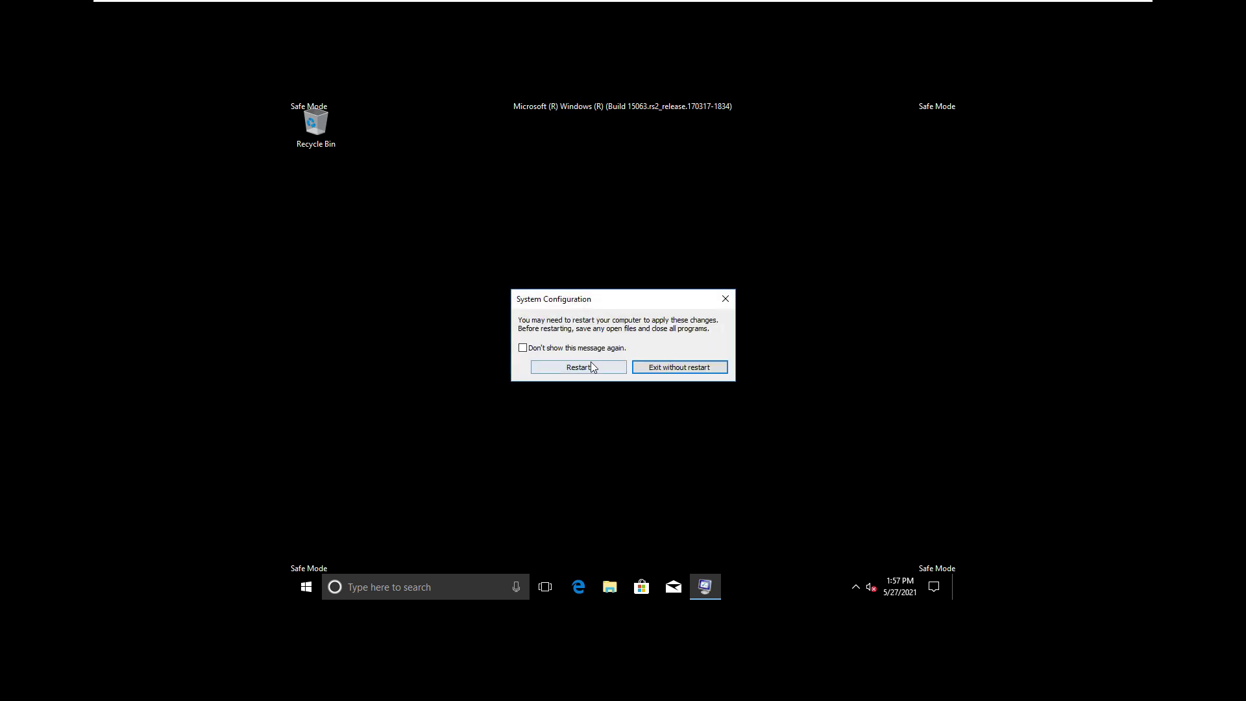
click(582, 365)
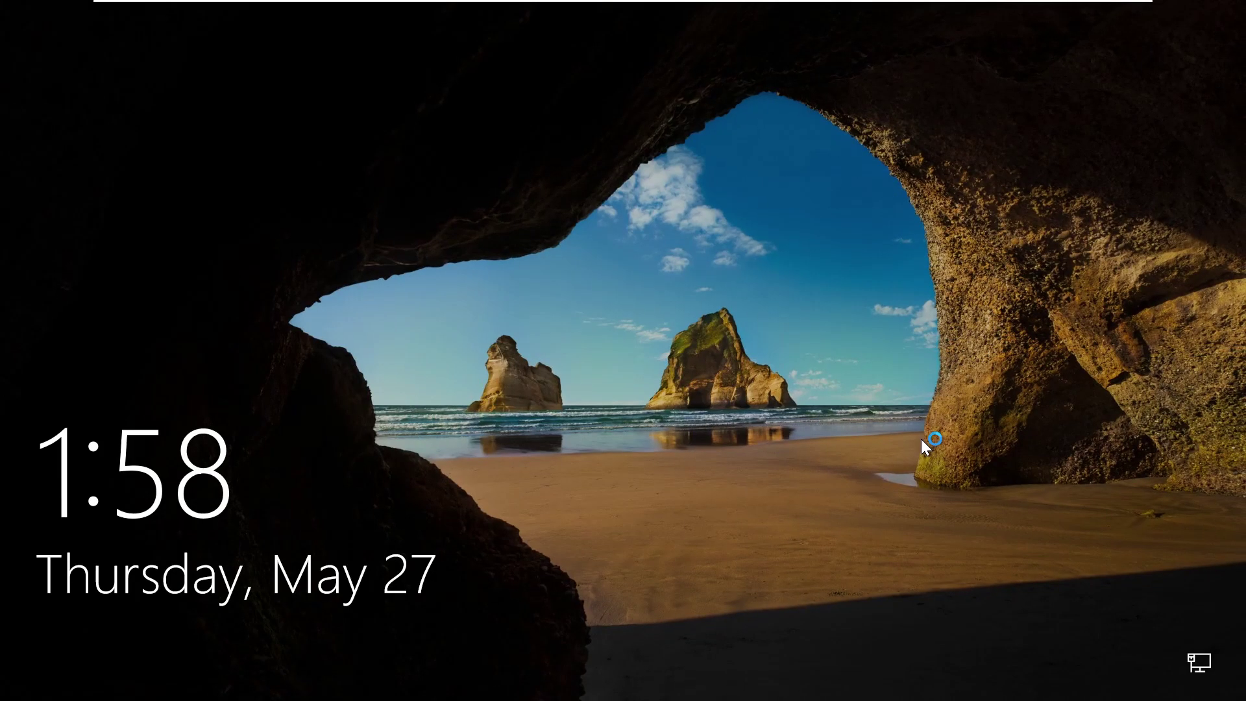
Step: Dismiss the lock screen and sign in to the user account at the Windows 10 Welcome screen
click(925, 445)
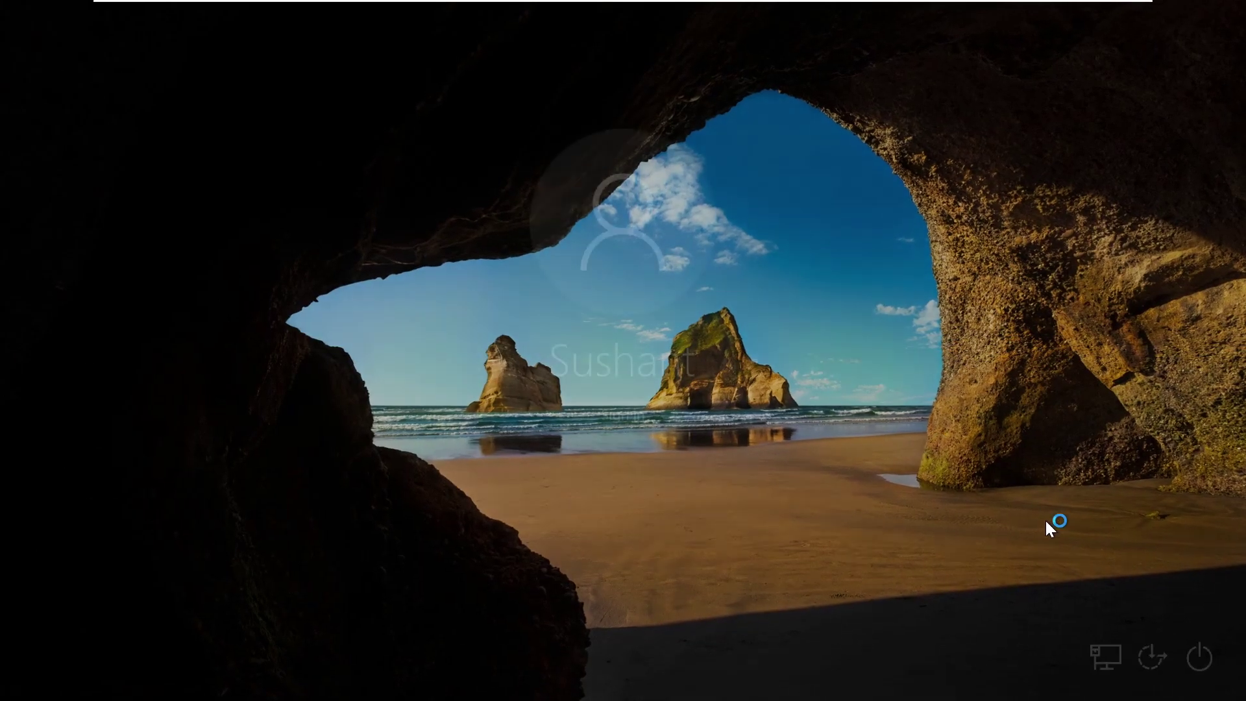
click(668, 429)
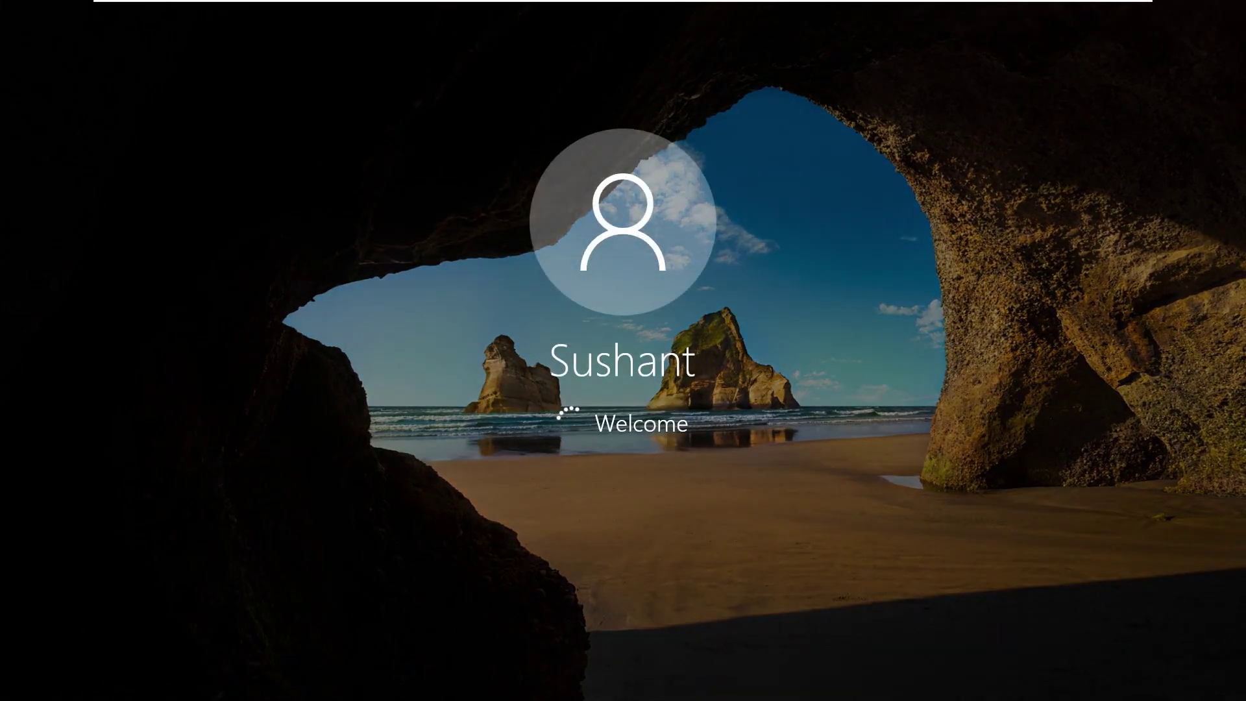